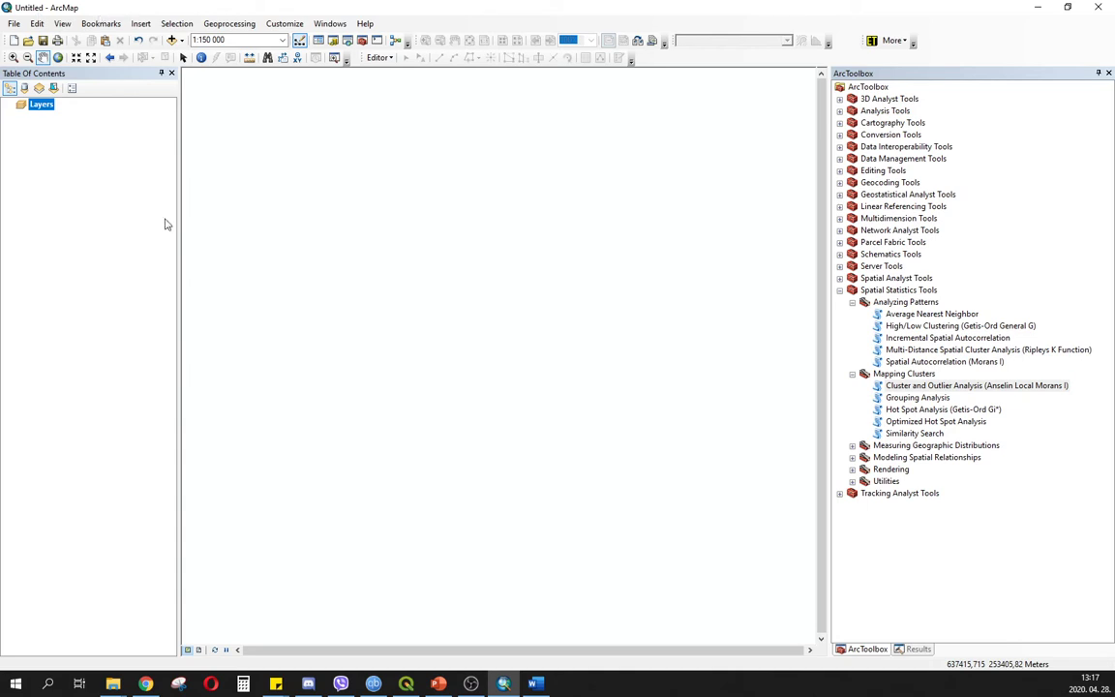
# - Add the shapefiles DatabaseInBudapest.shp and DistrictsInBudapest.shp from the 2020-04-29 folder to the map
pyautogui.click(172, 41)
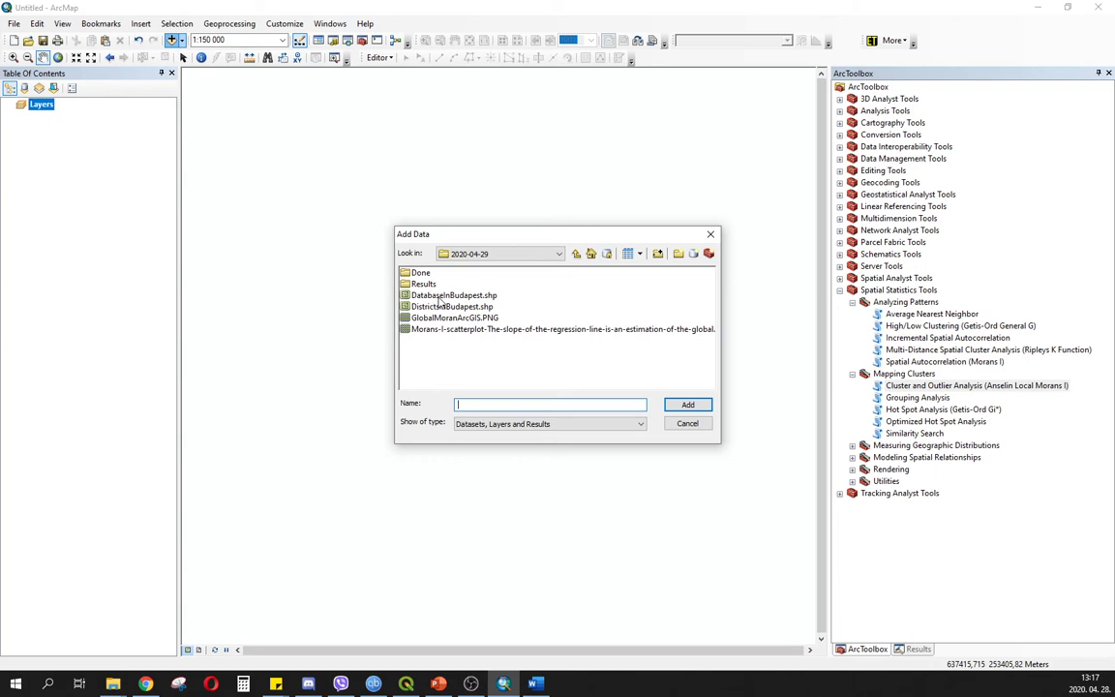
pyautogui.click(431, 297)
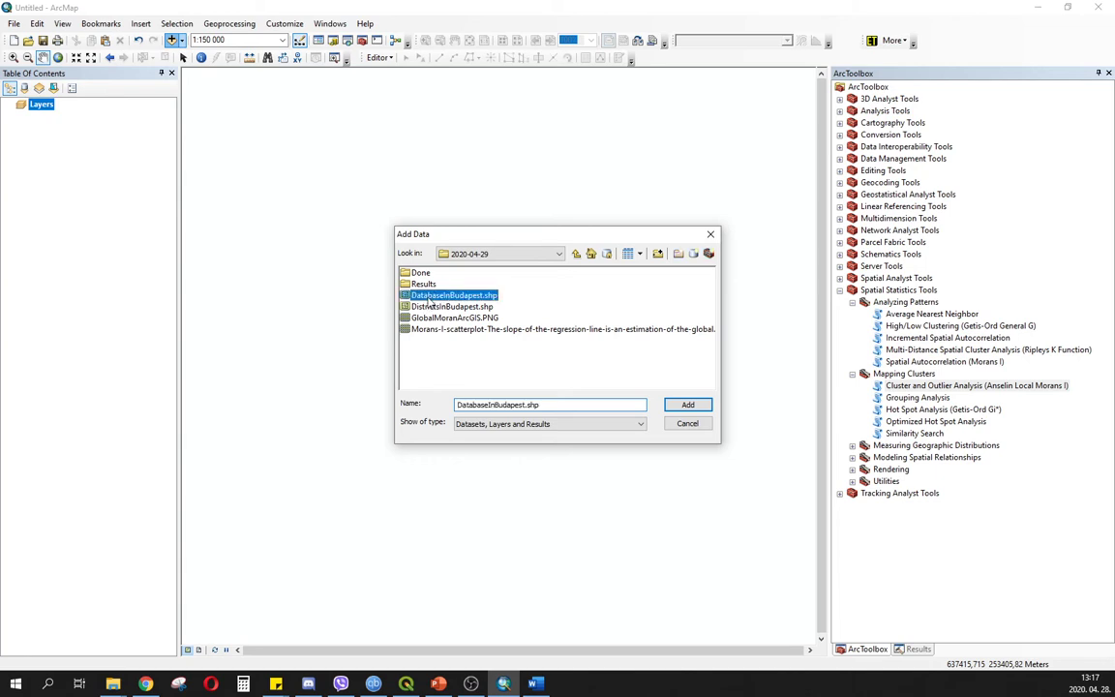
pyautogui.keyDown('ctrl'); pyautogui.click(430, 307); pyautogui.keyUp('ctrl')
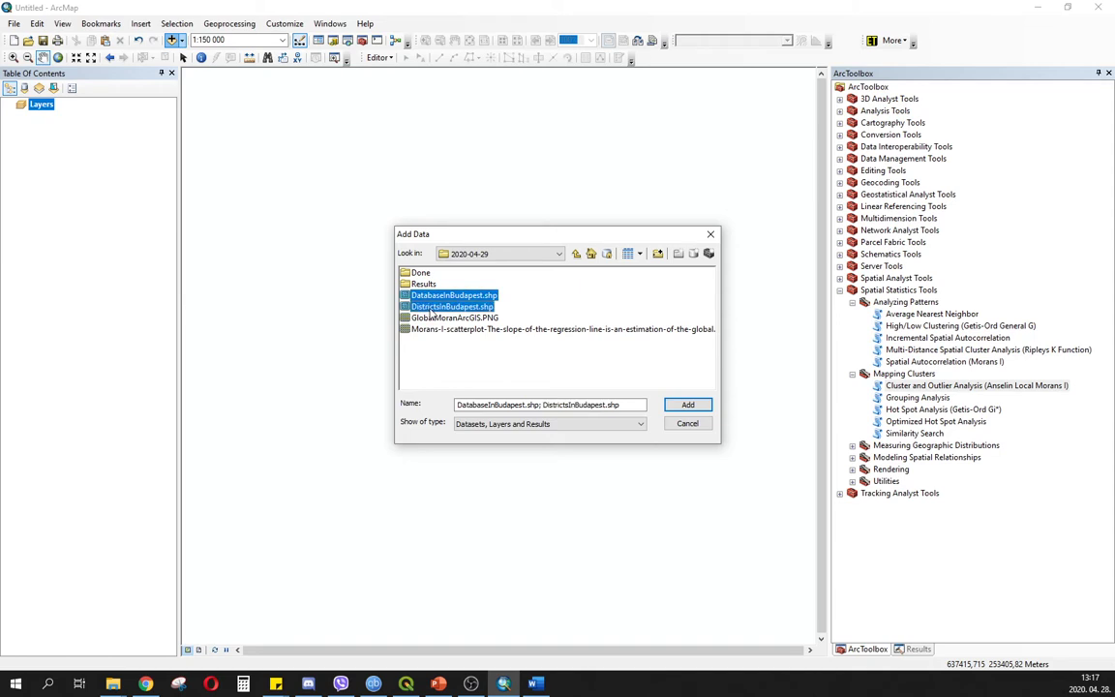
pyautogui.click(687, 404)
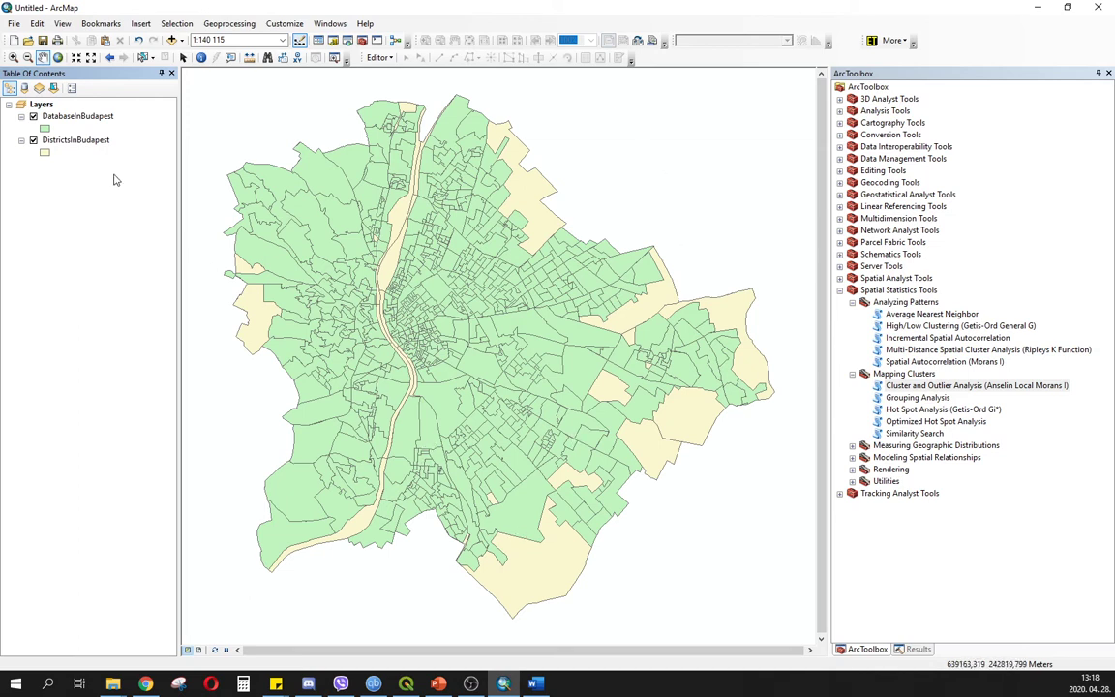
# - Move the DistrictsInBudapest layer above DatabaseInBudapest in the layer order
pyautogui.click(64, 141)
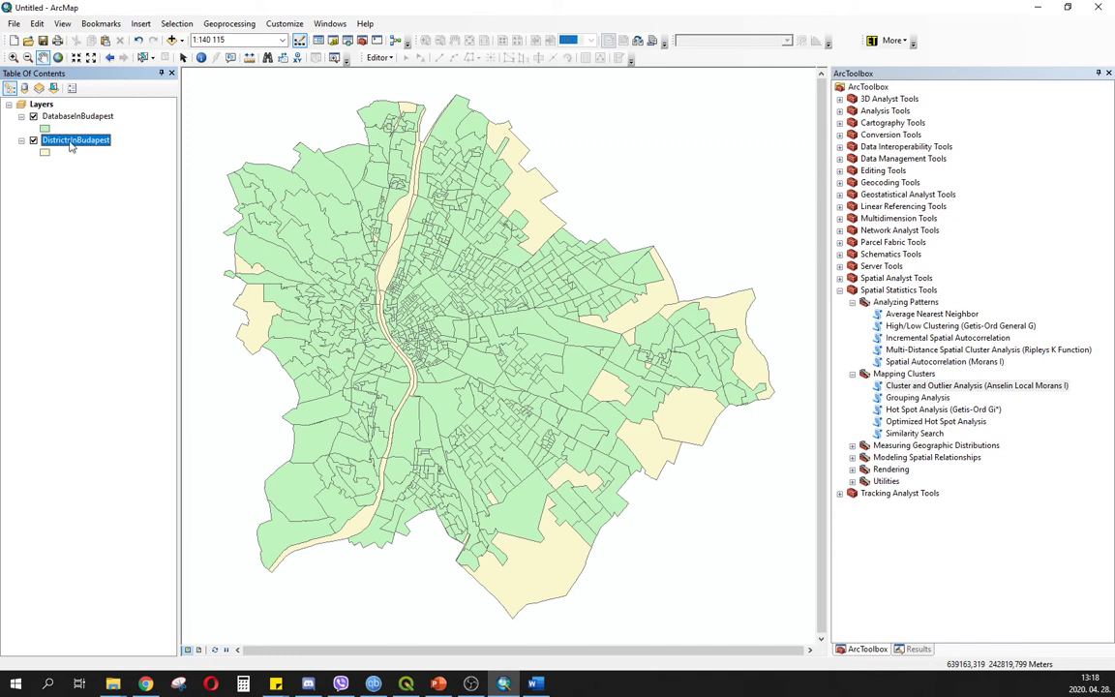
pyautogui.moveTo(66, 145); pyautogui.dragTo(73, 110)
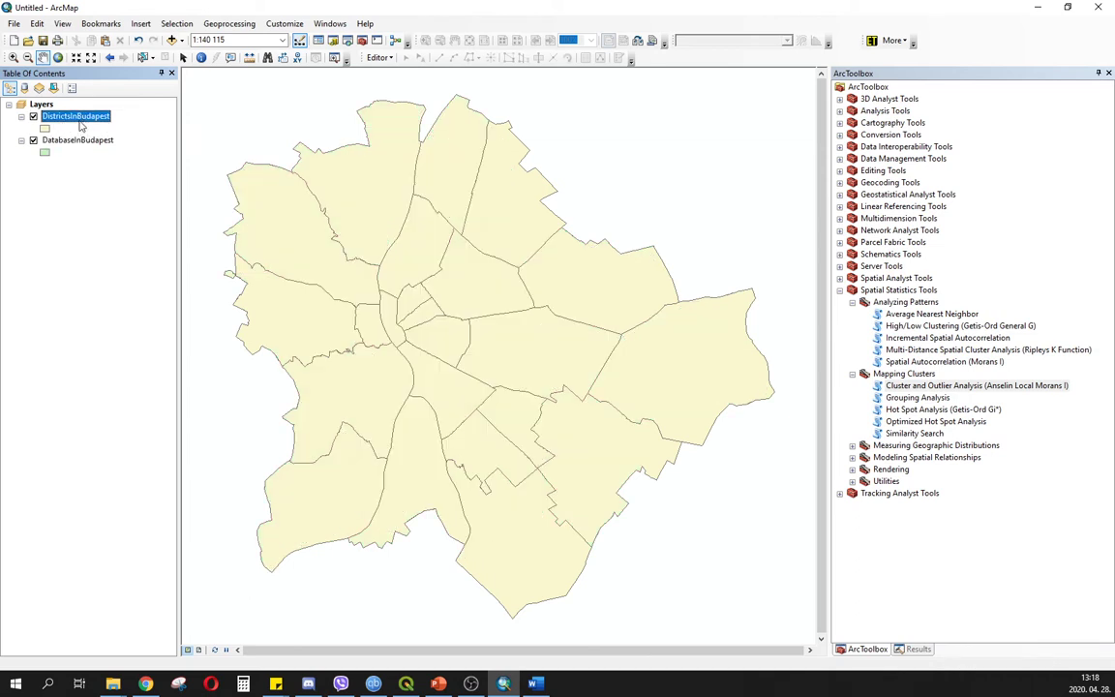
pyautogui.click(66, 184)
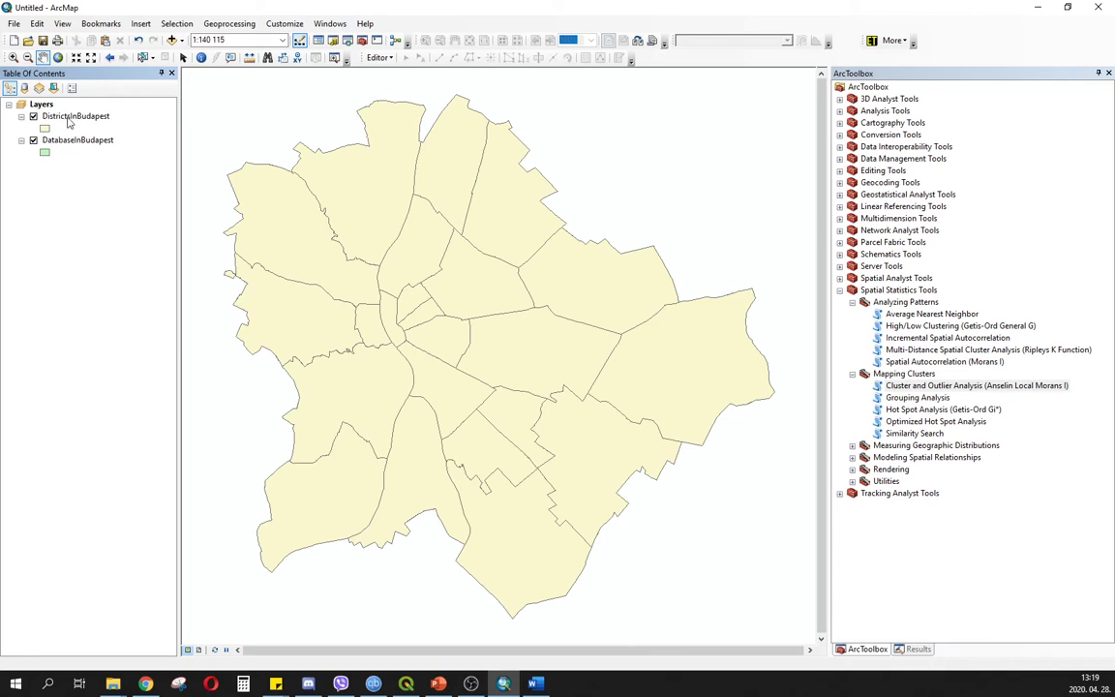
# - Set the fill of the DistrictsInBudapest layer's symbol to No Color
pyautogui.click(64, 116)
pyautogui.doubleClick(70, 117)
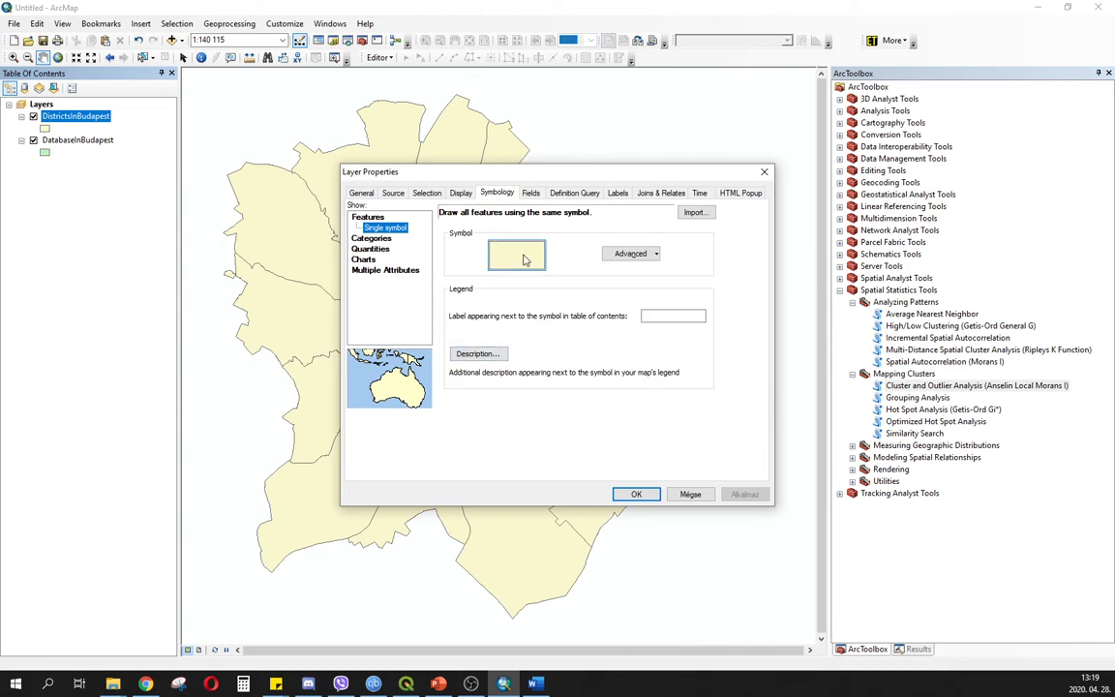
pyautogui.click(520, 260)
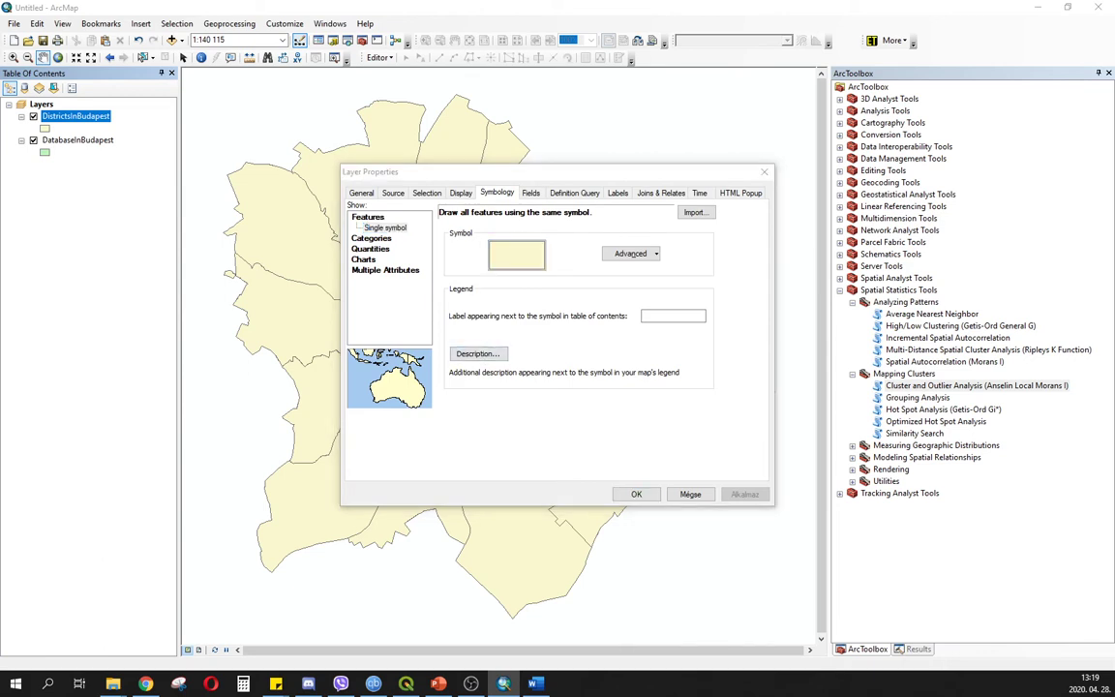
pyautogui.moveTo(0, 206); pyautogui.dragTo(665, 149)
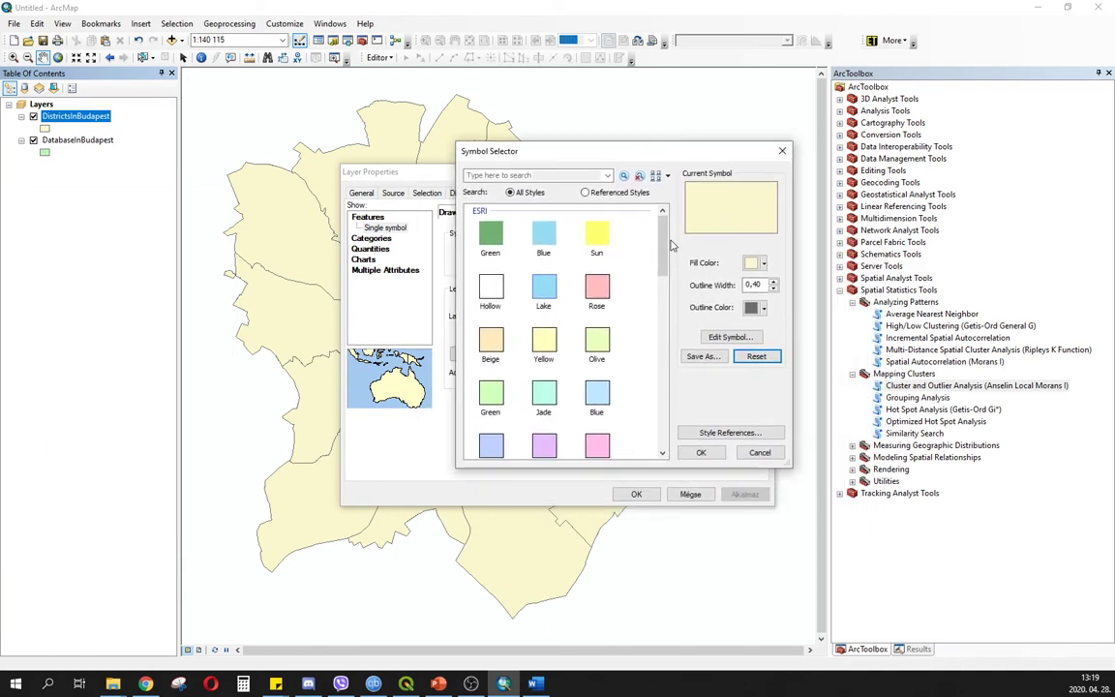
pyautogui.click(762, 263)
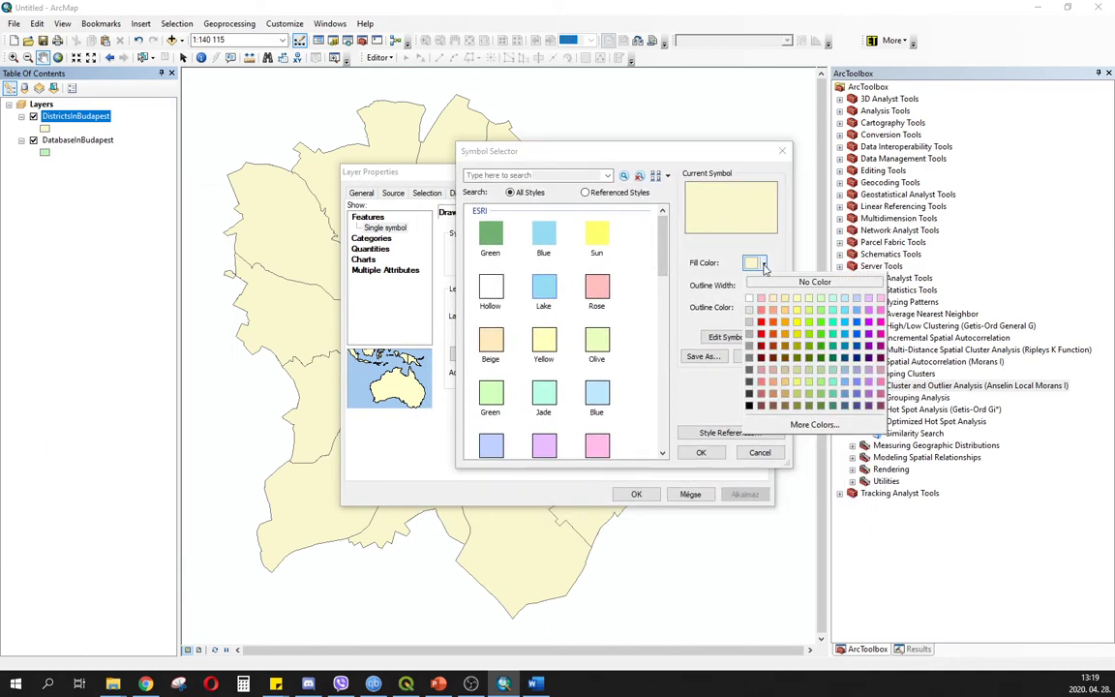
pyautogui.click(813, 282)
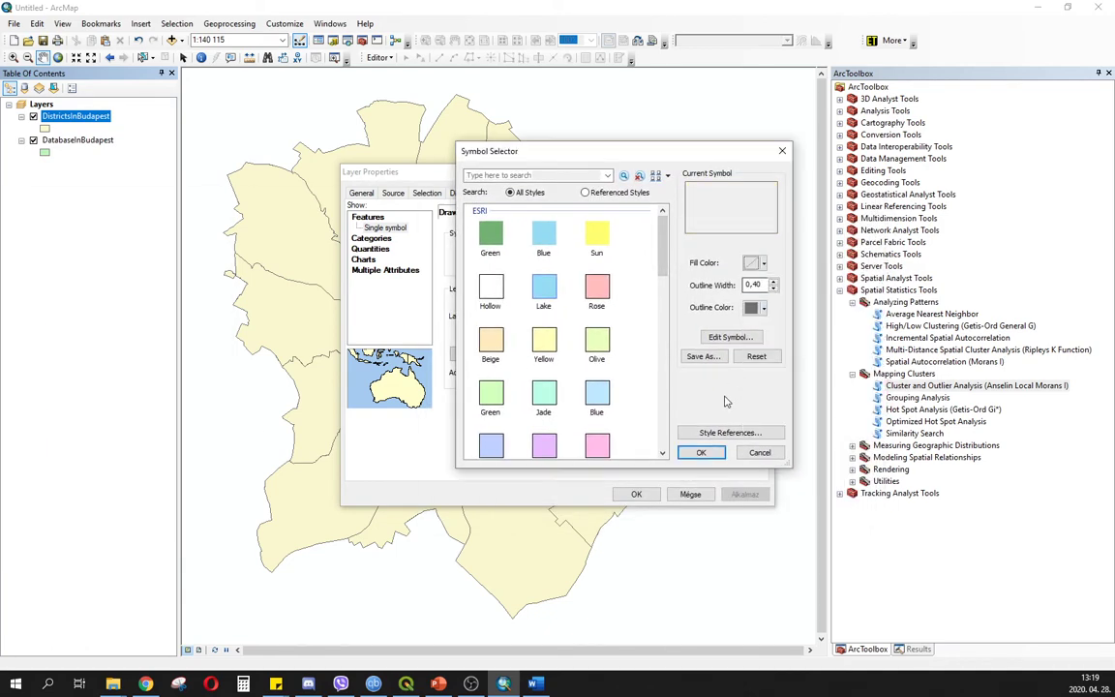
# - Give the DistrictsInBudapest symbol a black outline with a width of 2 and apply it to the layer
pyautogui.click(774, 282)
pyautogui.click(764, 307)
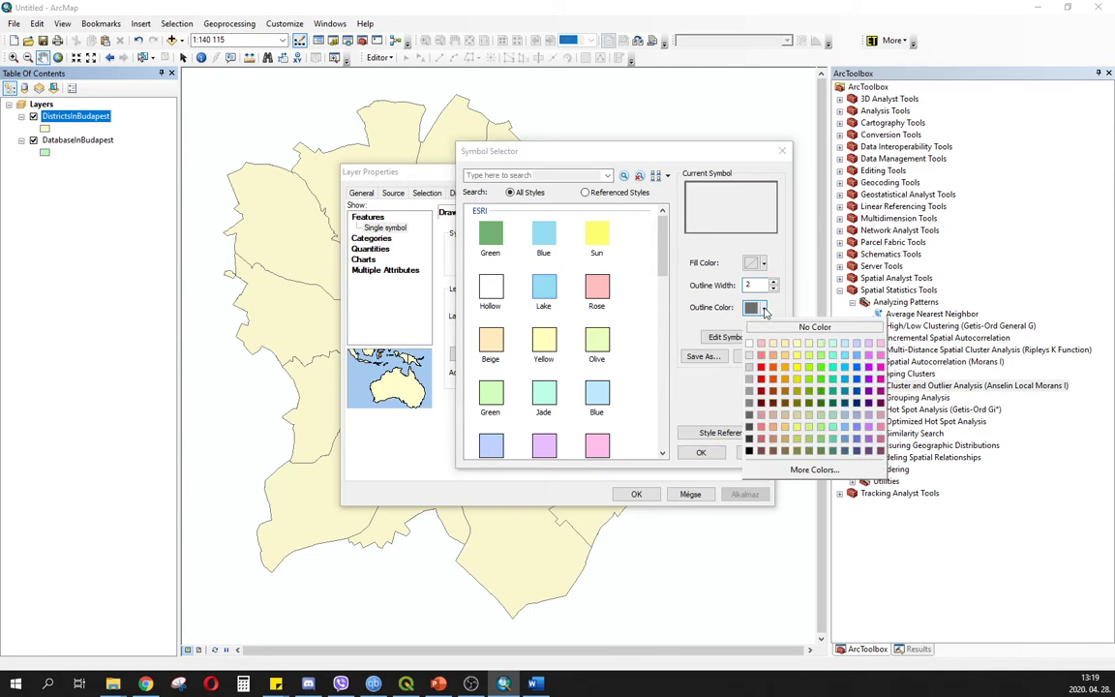
pyautogui.click(749, 450)
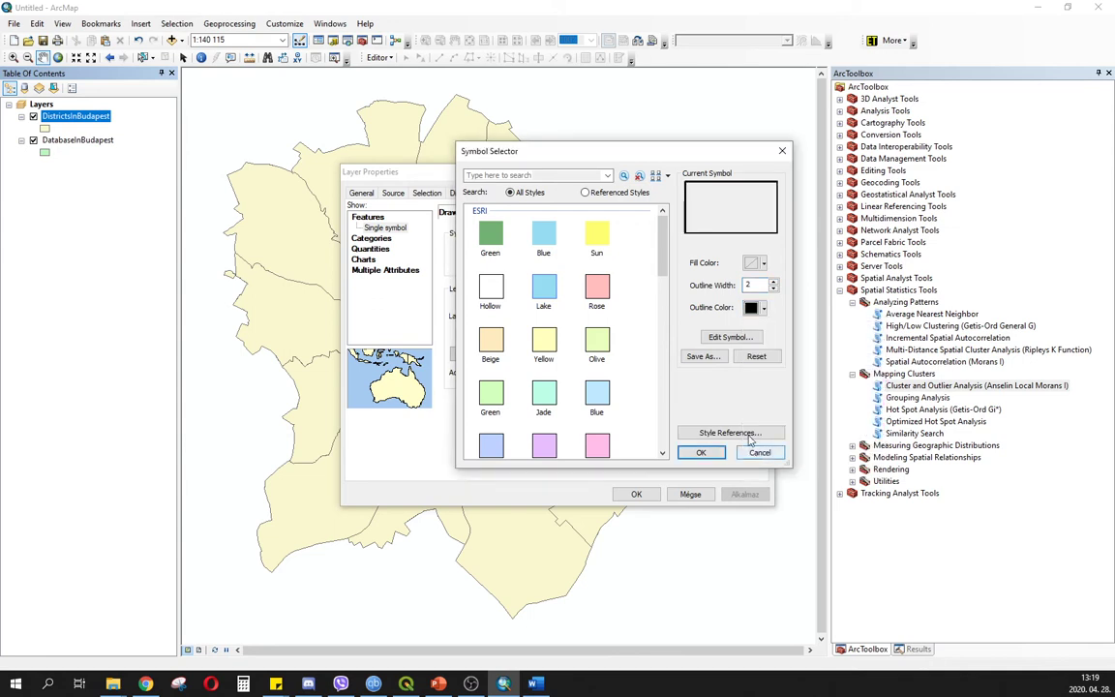
pyautogui.click(702, 453)
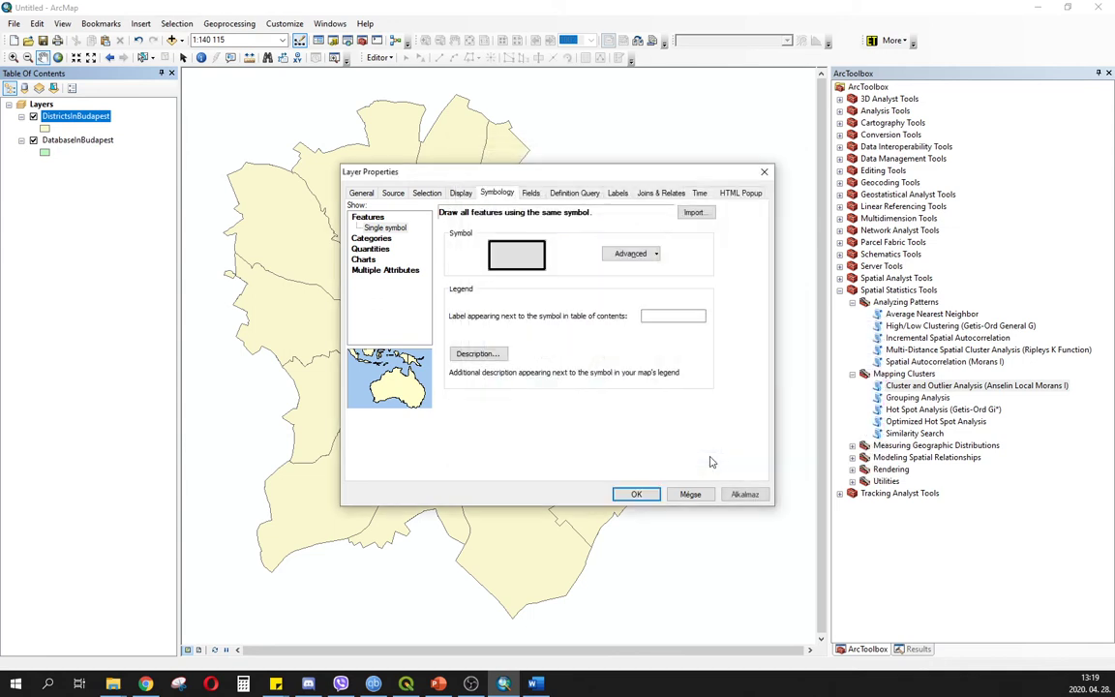
pyautogui.click(746, 495)
pyautogui.click(636, 493)
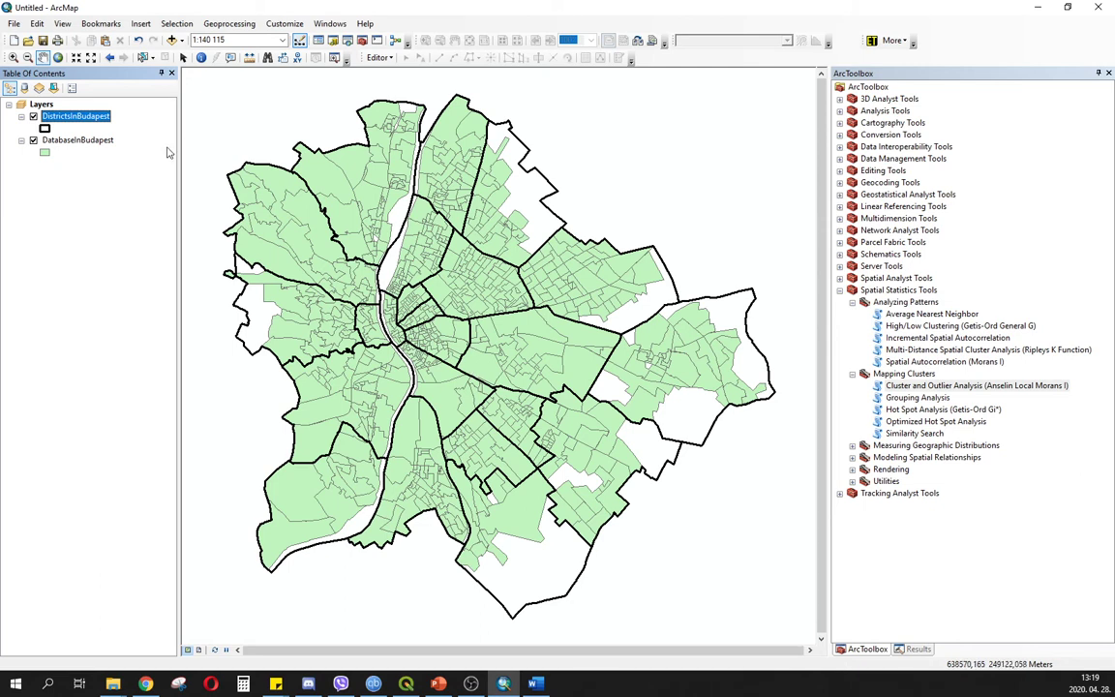
# - Examine the attribute table of the DatabaseInBudapest layer through its last fields, and close it
pyautogui.click(71, 140)
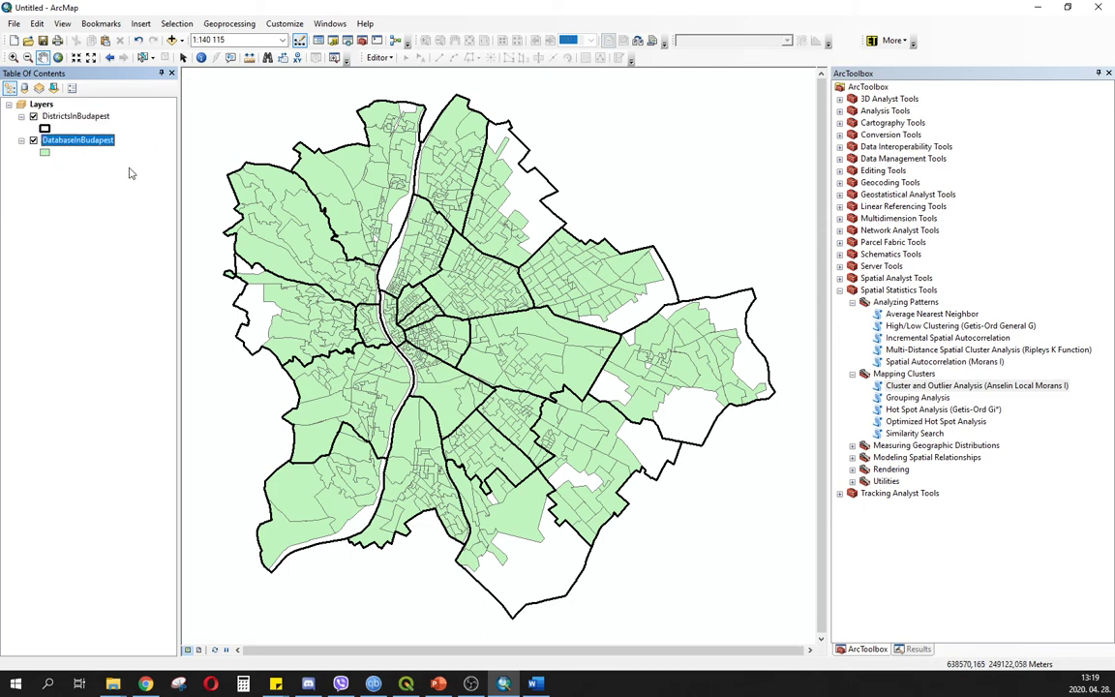
pyautogui.rightClick(74, 145)
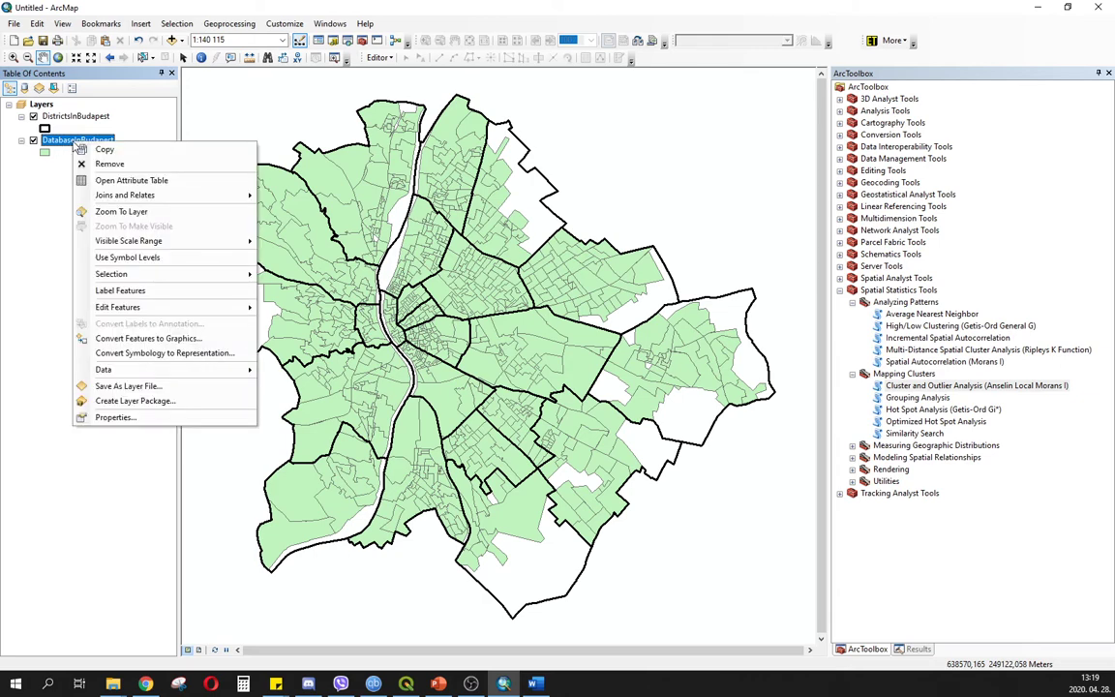
pyautogui.click(114, 184)
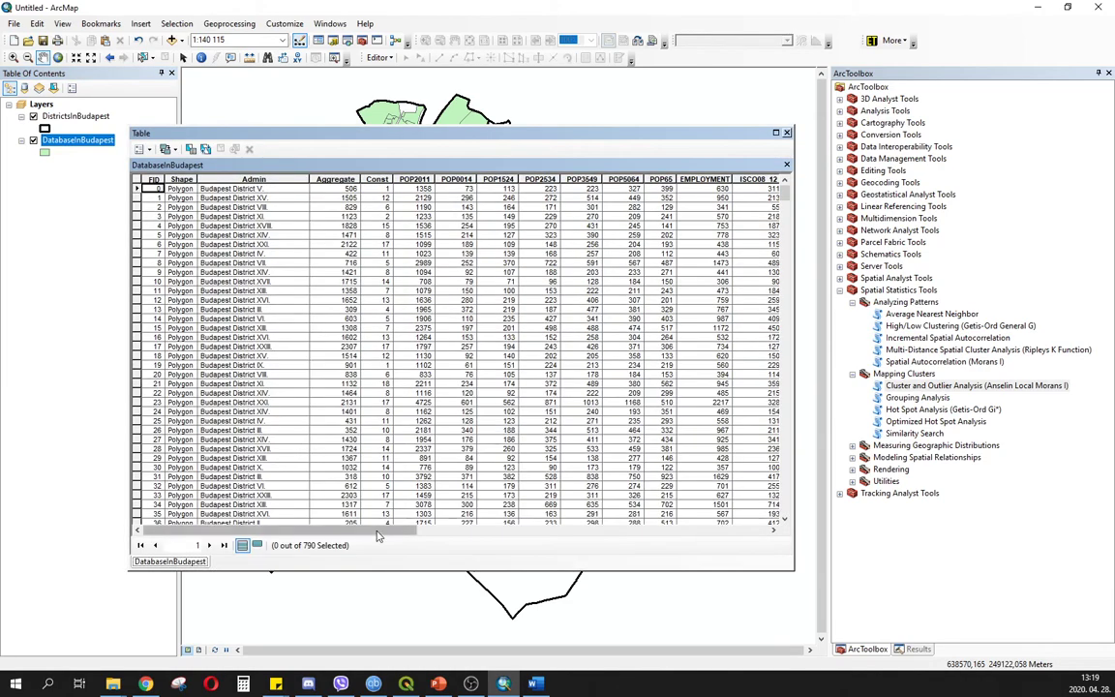
pyautogui.moveTo(378, 535); pyautogui.dragTo(735, 532)
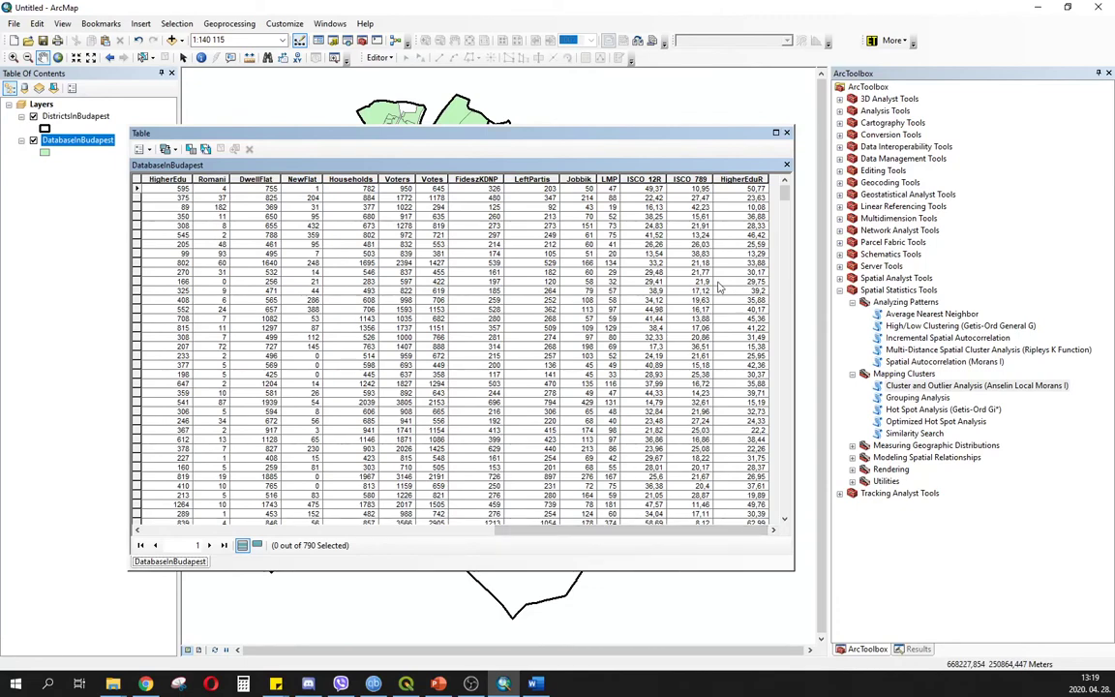
pyautogui.moveTo(733, 532)
pyautogui.mouseDown()
pyautogui.moveTo(387, 532)
pyautogui.moveTo(731, 531)
pyautogui.mouseUp()
pyautogui.click(787, 132)
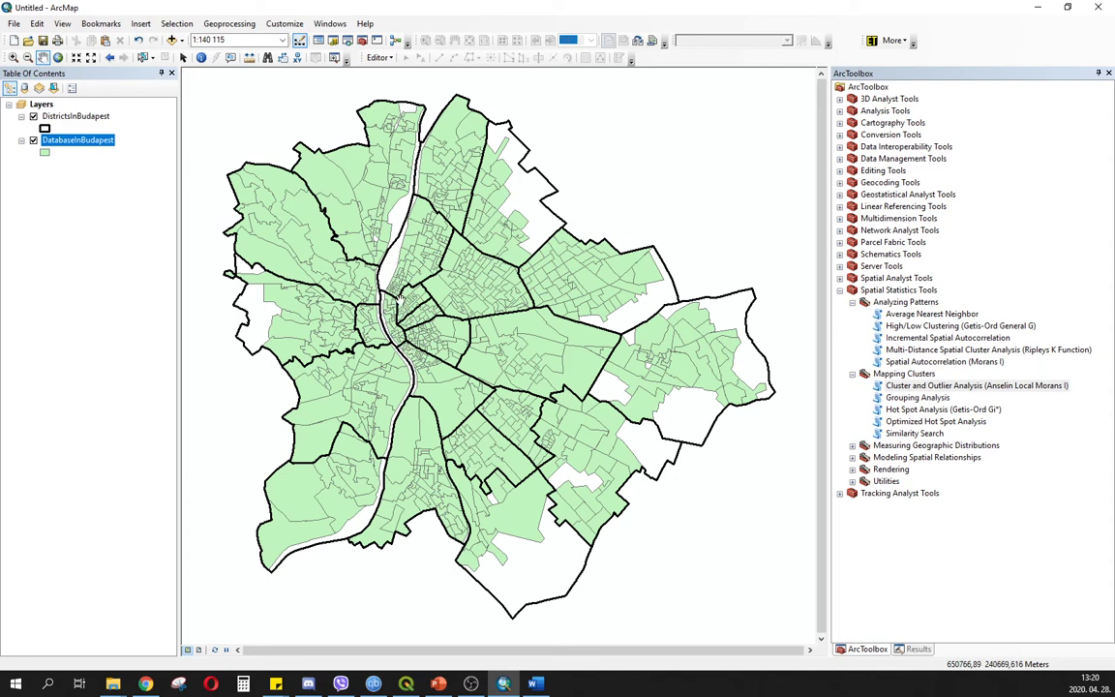
# - Close the ArcToolbox window and recentre the Budapest map in the enlarged view
pyautogui.click(1107, 74)
pyautogui.click(1109, 73)
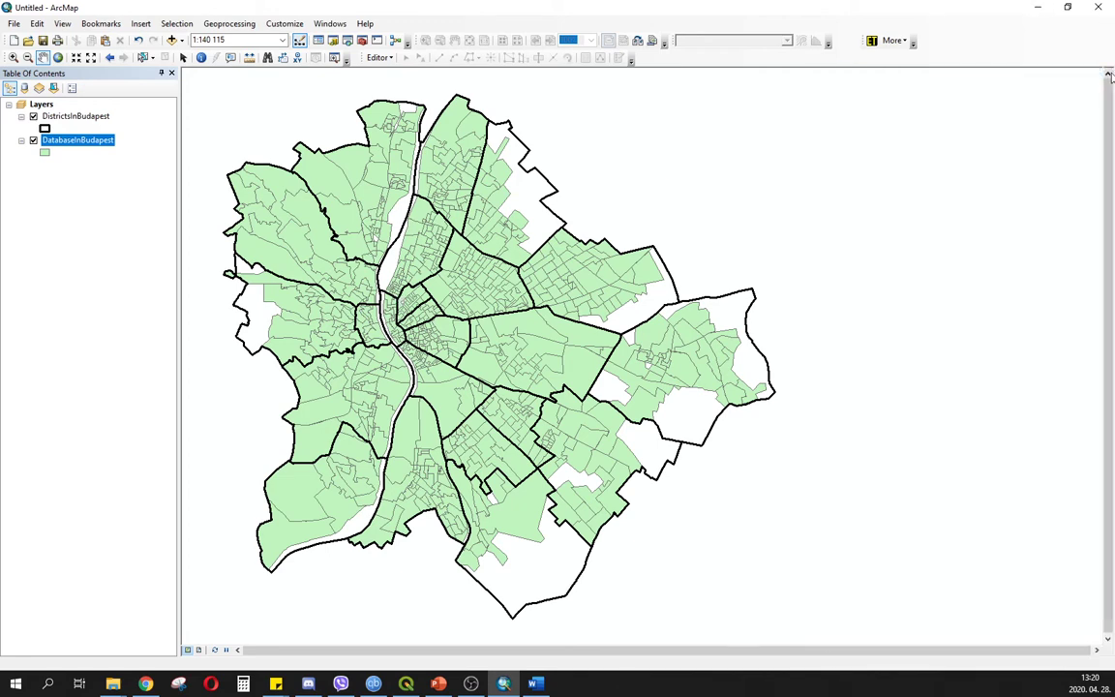
pyautogui.moveTo(562, 332); pyautogui.dragTo(706, 335)
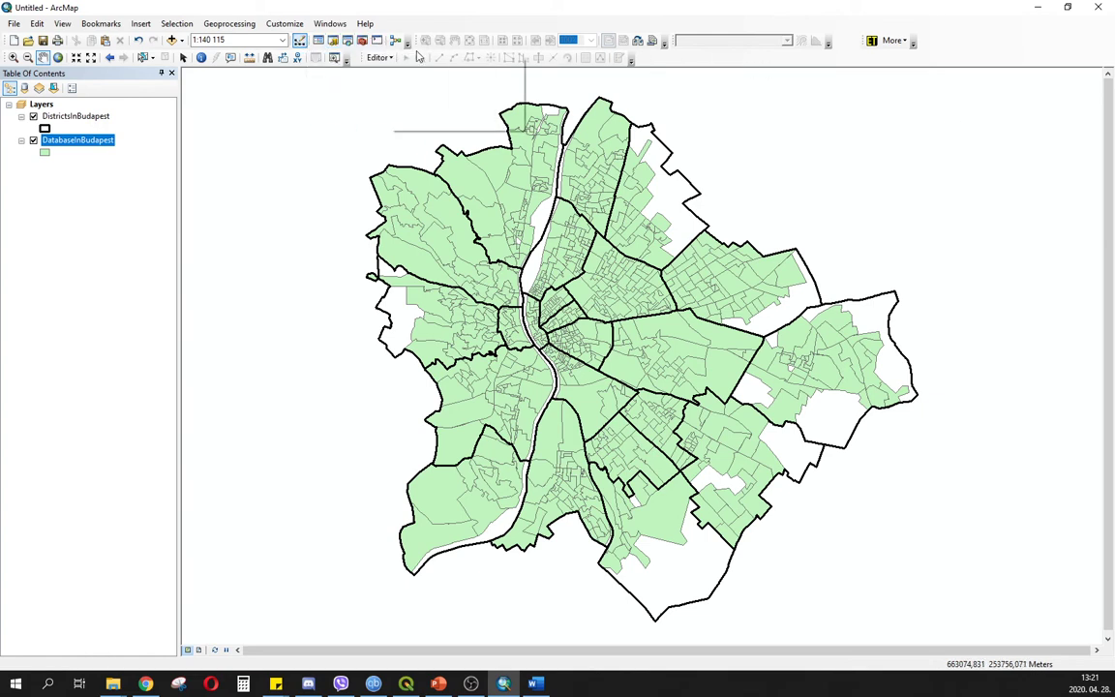
# - Hide the Tools toolbar
pyautogui.rightClick(723, 62)
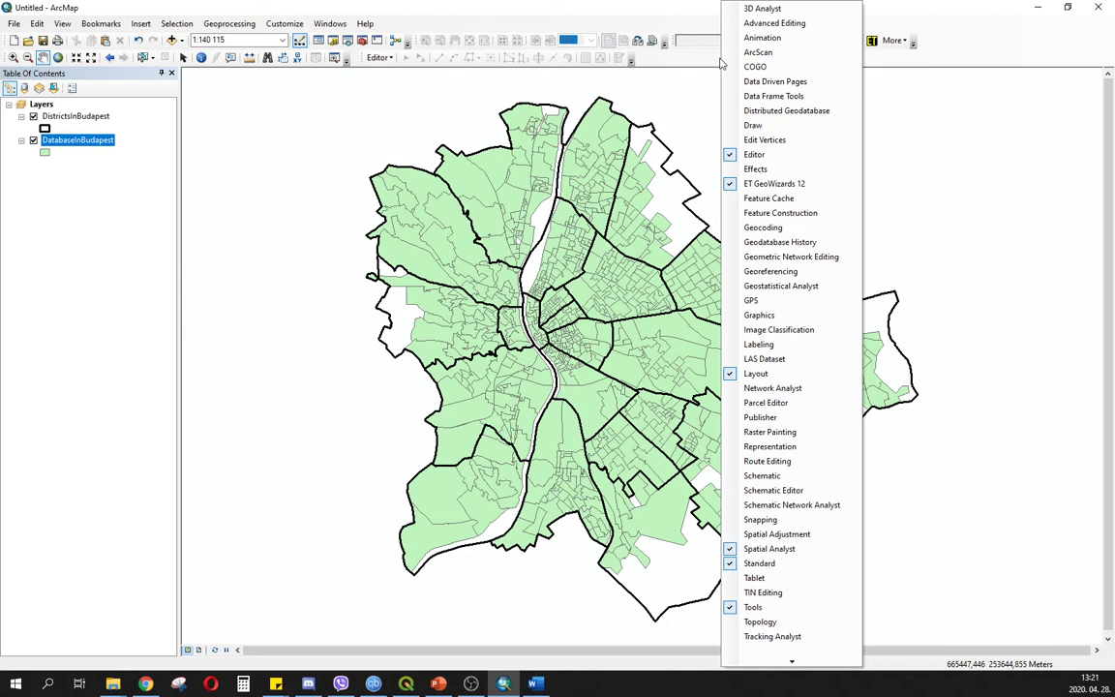
pyautogui.click(407, 46)
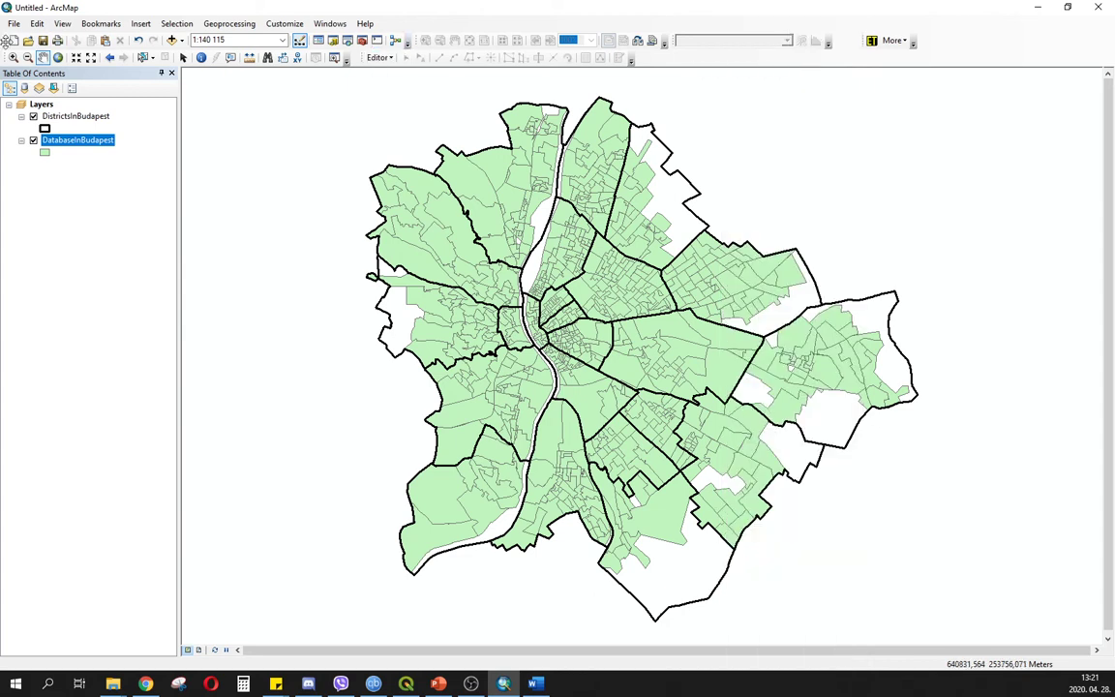
pyautogui.rightClick(764, 60)
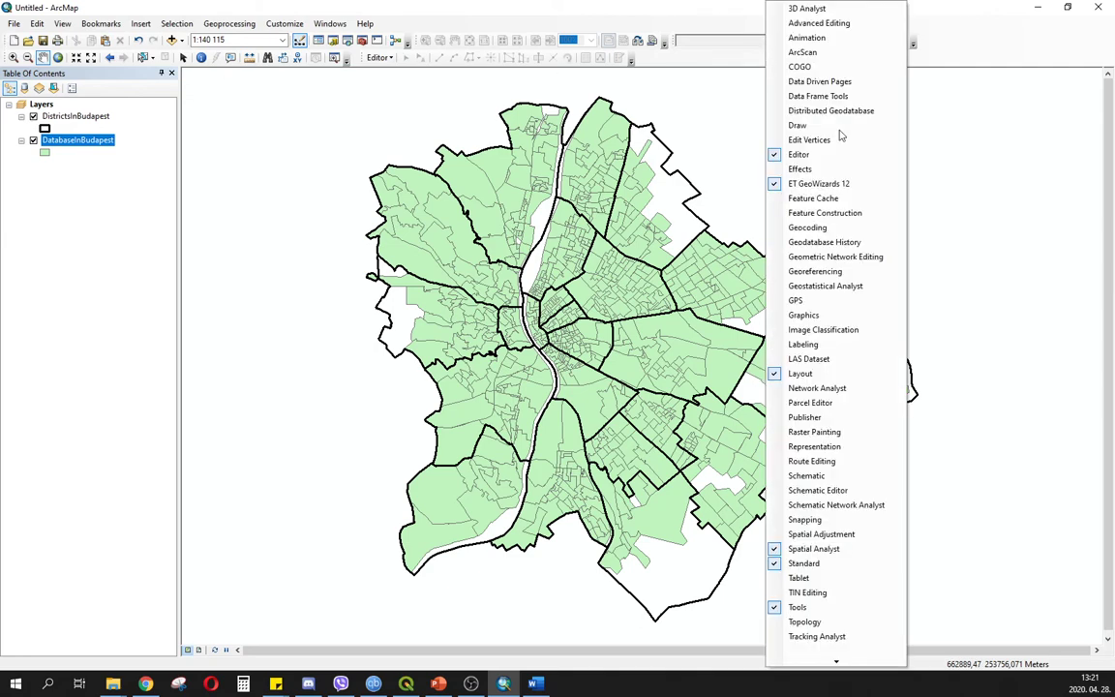
pyautogui.moveTo(870, 662)
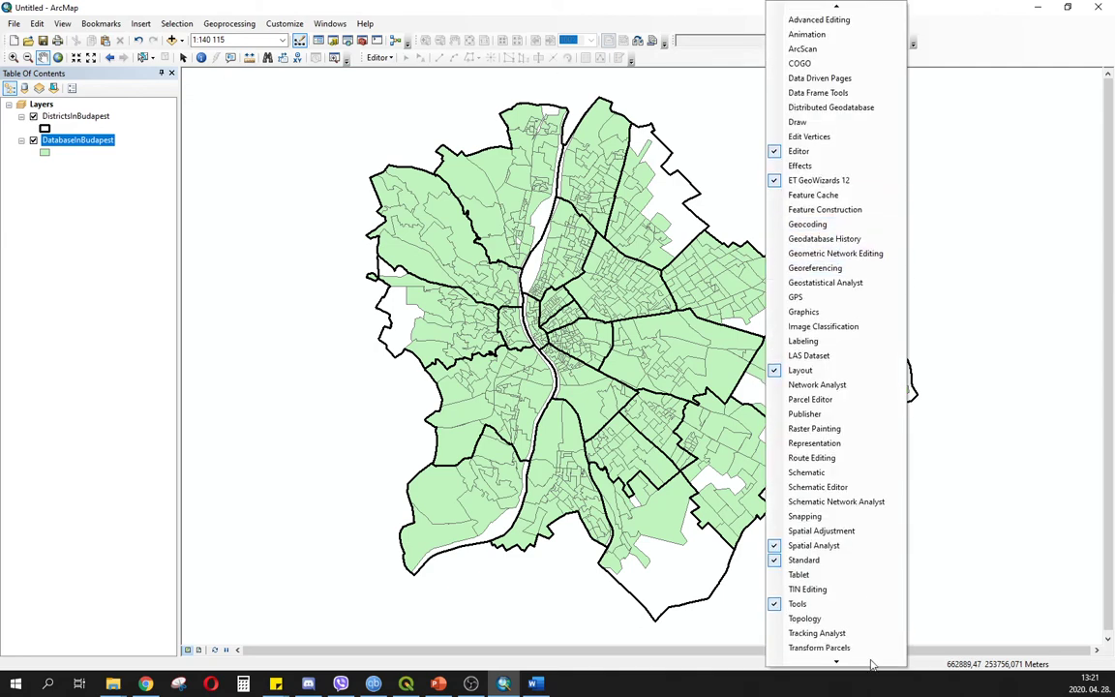
pyautogui.click(857, 569)
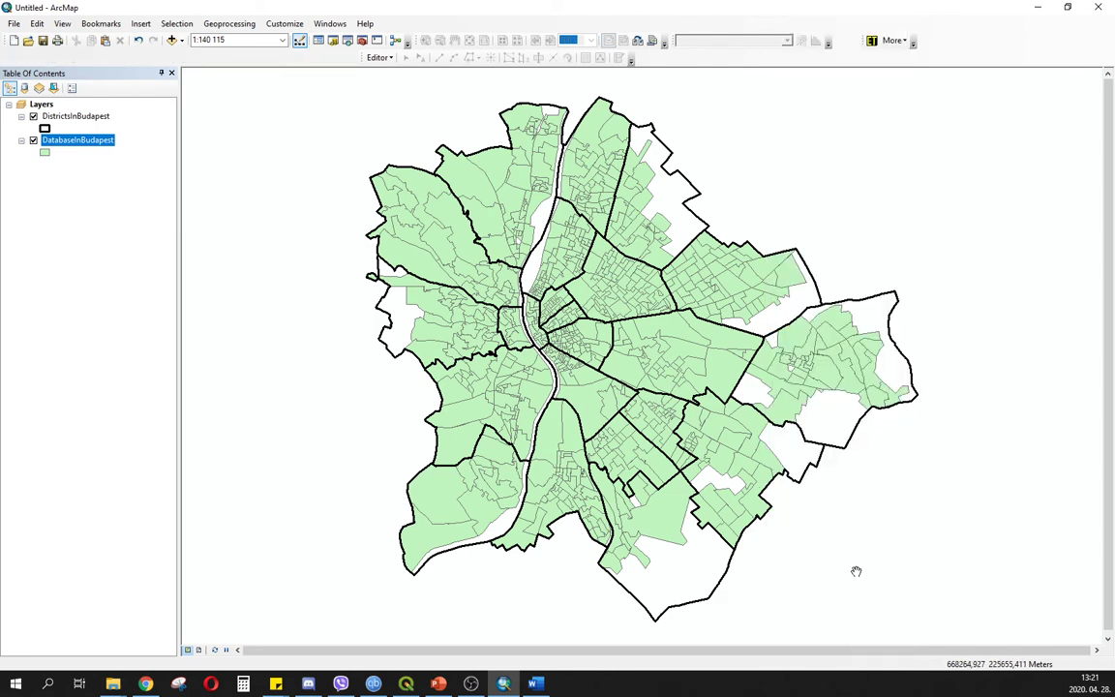
# - Hide the Standard toolbar and show it again
pyautogui.rightClick(664, 58)
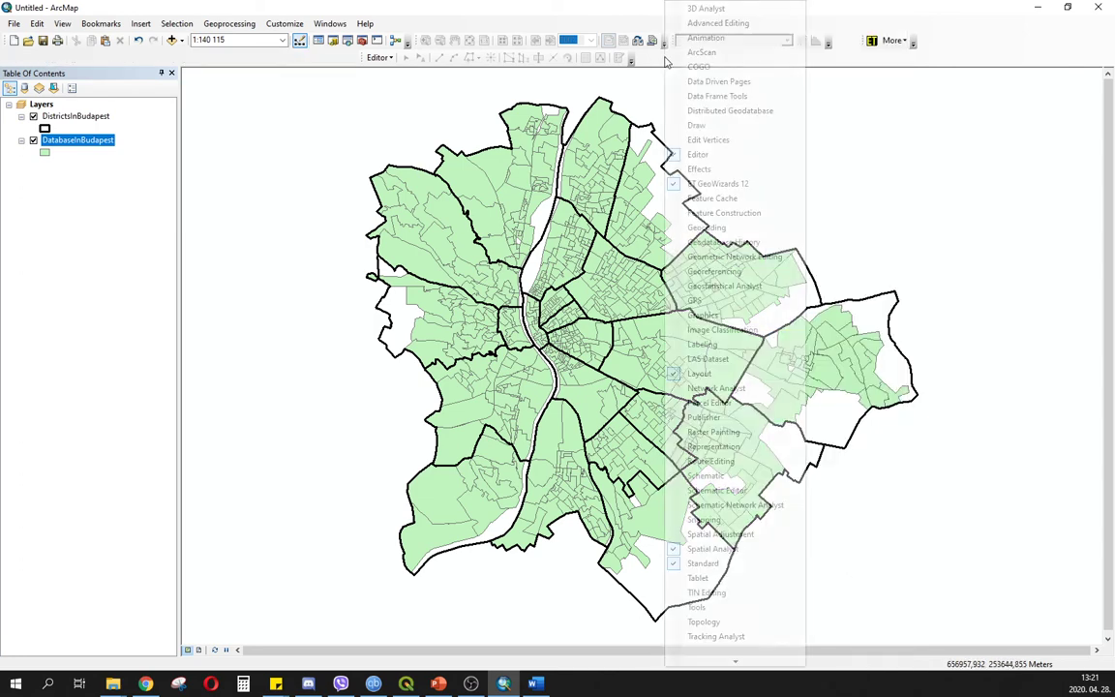
pyautogui.click(754, 563)
pyautogui.rightClick(668, 61)
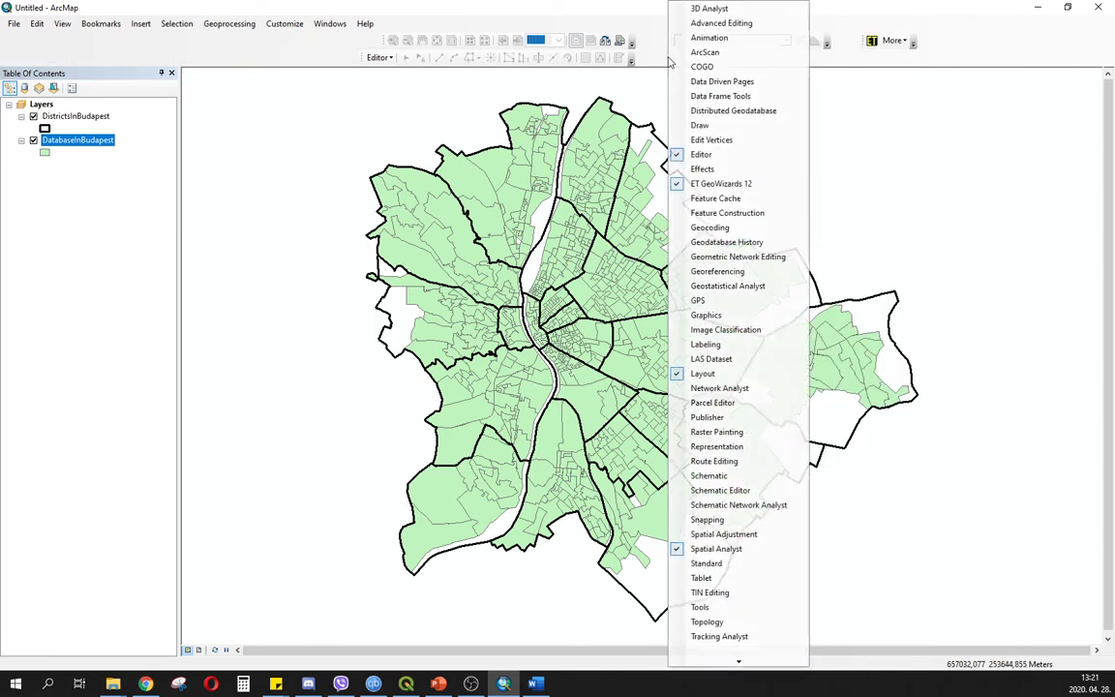
pyautogui.click(746, 569)
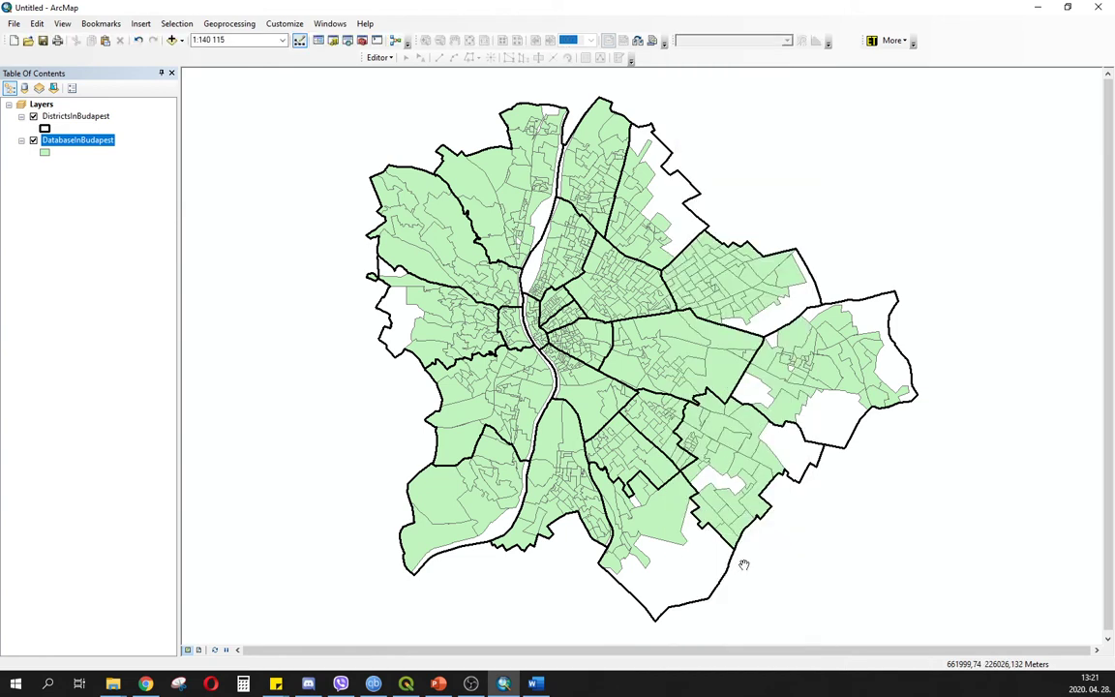
# - Reopen ArcToolbox and expand the Analyzing Patterns toolset of the Spatial Statistics Tools, with Mapping Clusters collapsed
pyautogui.click(364, 43)
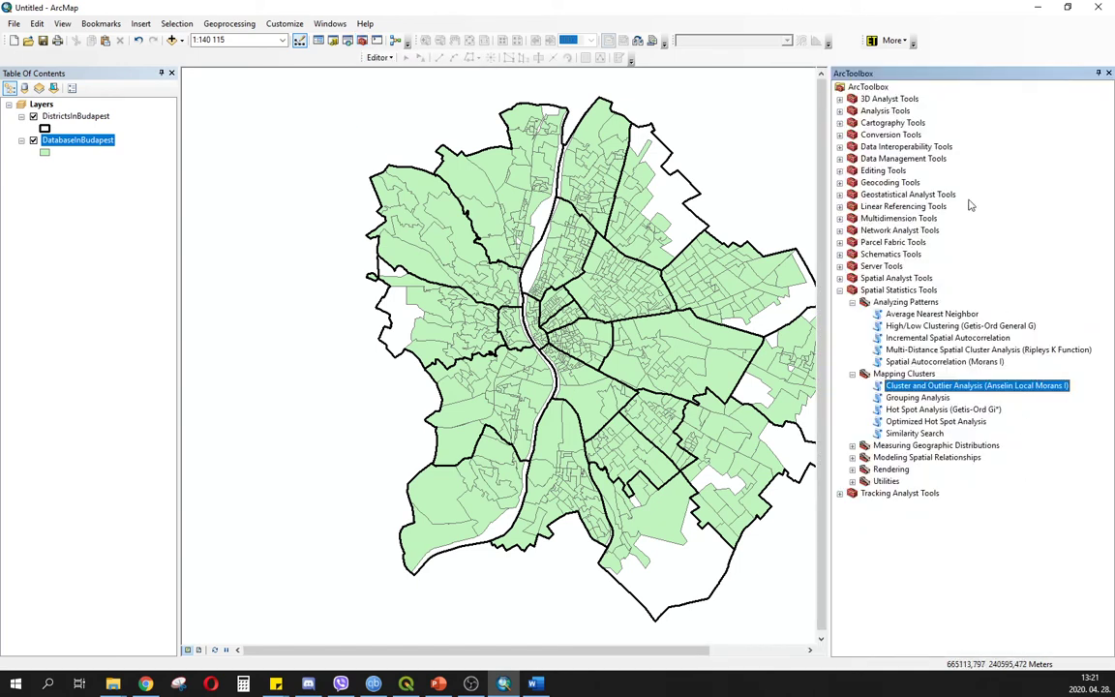
pyautogui.click(851, 374)
pyautogui.click(851, 302)
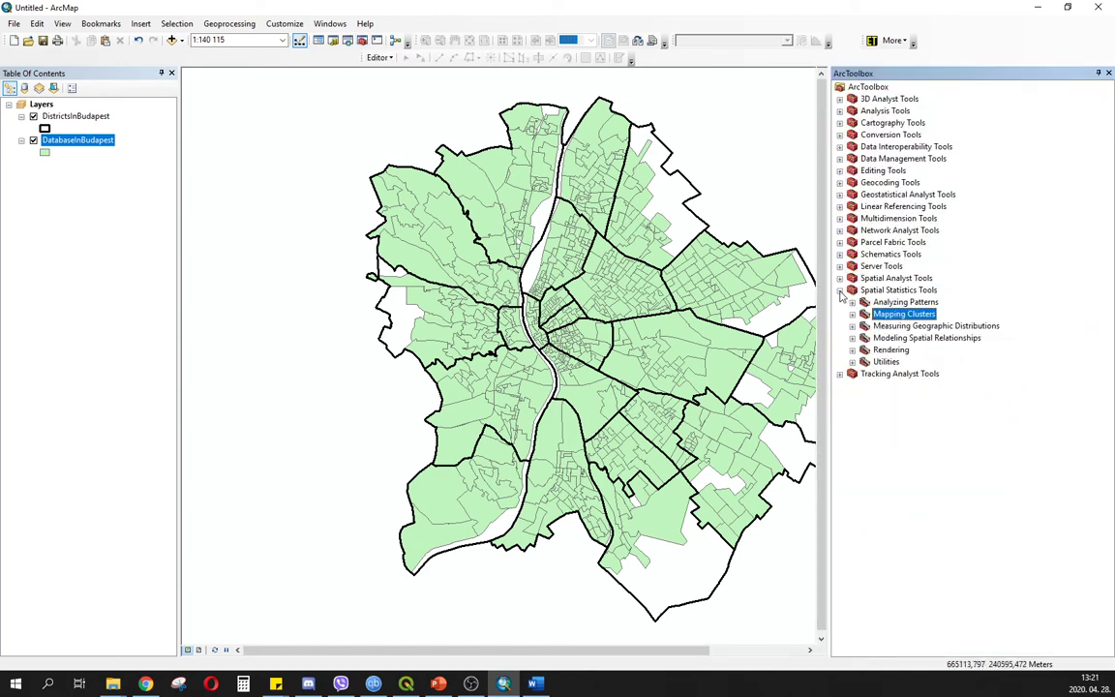
pyautogui.click(839, 290)
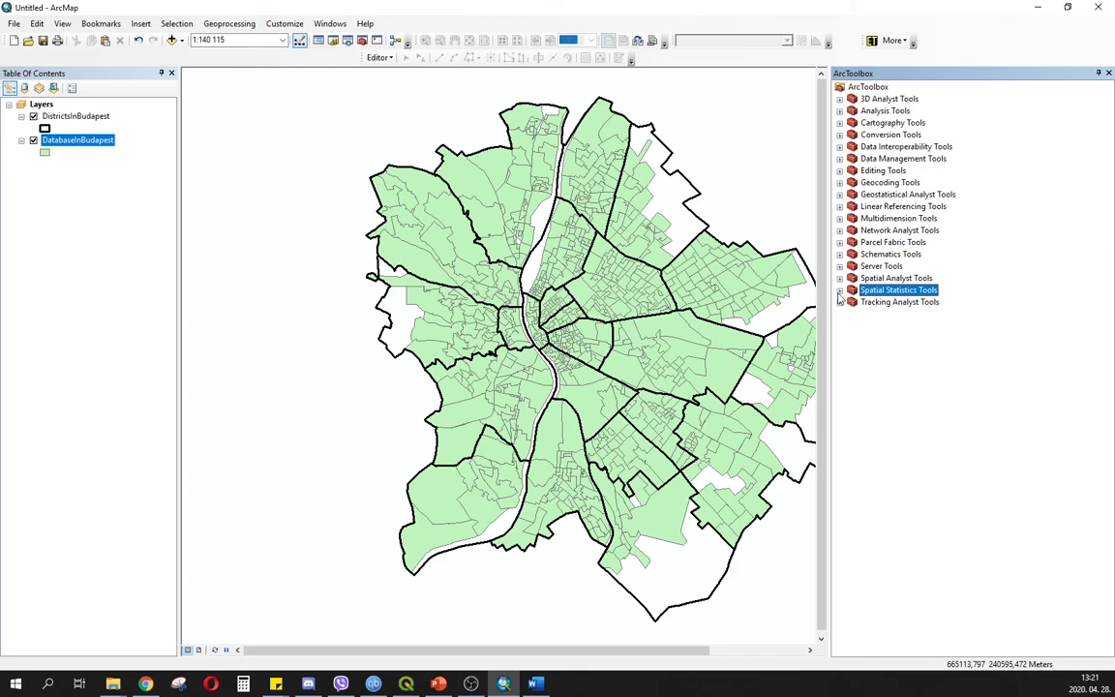
pyautogui.click(839, 290)
pyautogui.click(851, 302)
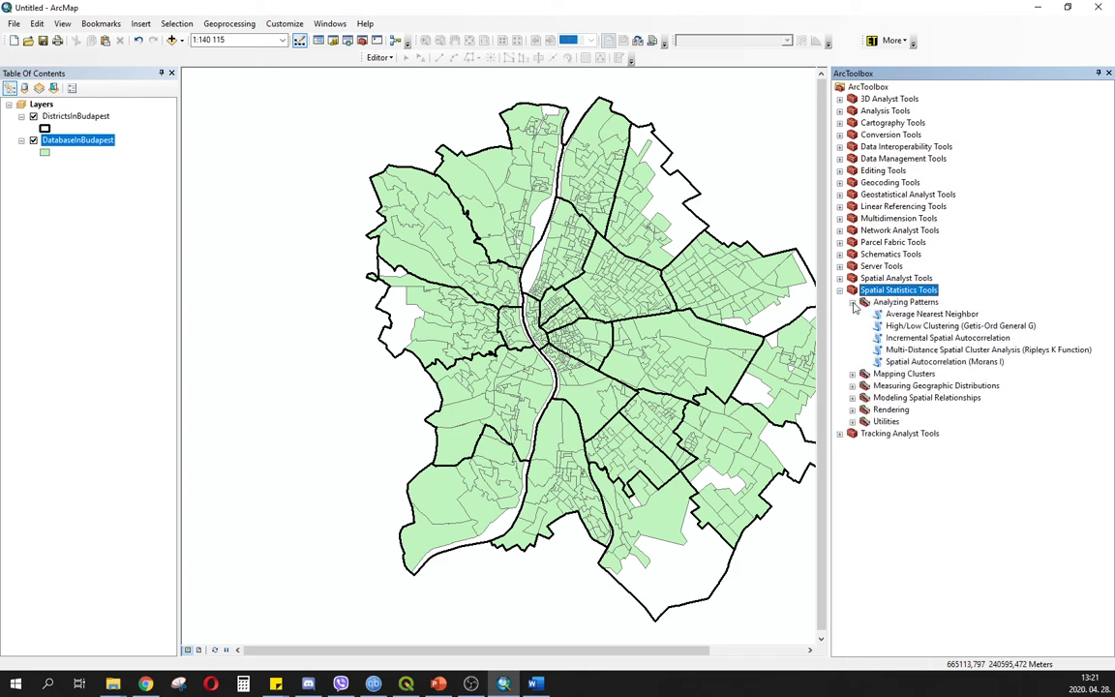
# - Open the Spatial Autocorrelation (Morans I) tool with DatabaseInBudapest as input feature class and HigherEduR as input field
pyautogui.click(958, 361)
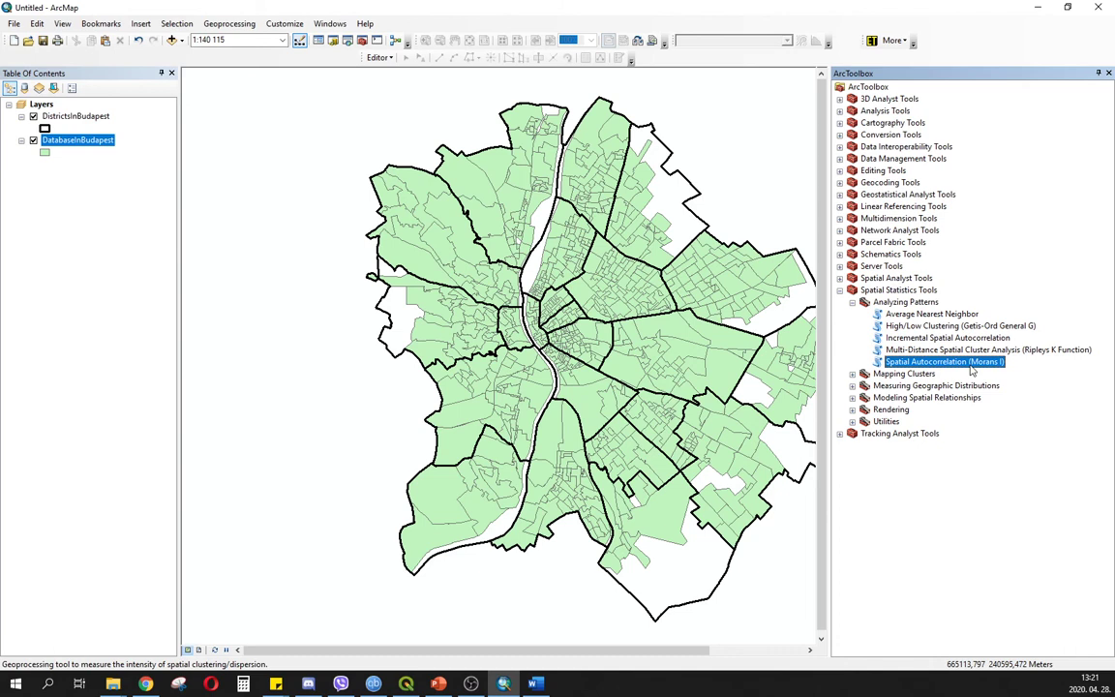
pyautogui.moveTo(701, 358); pyautogui.dragTo(582, 354)
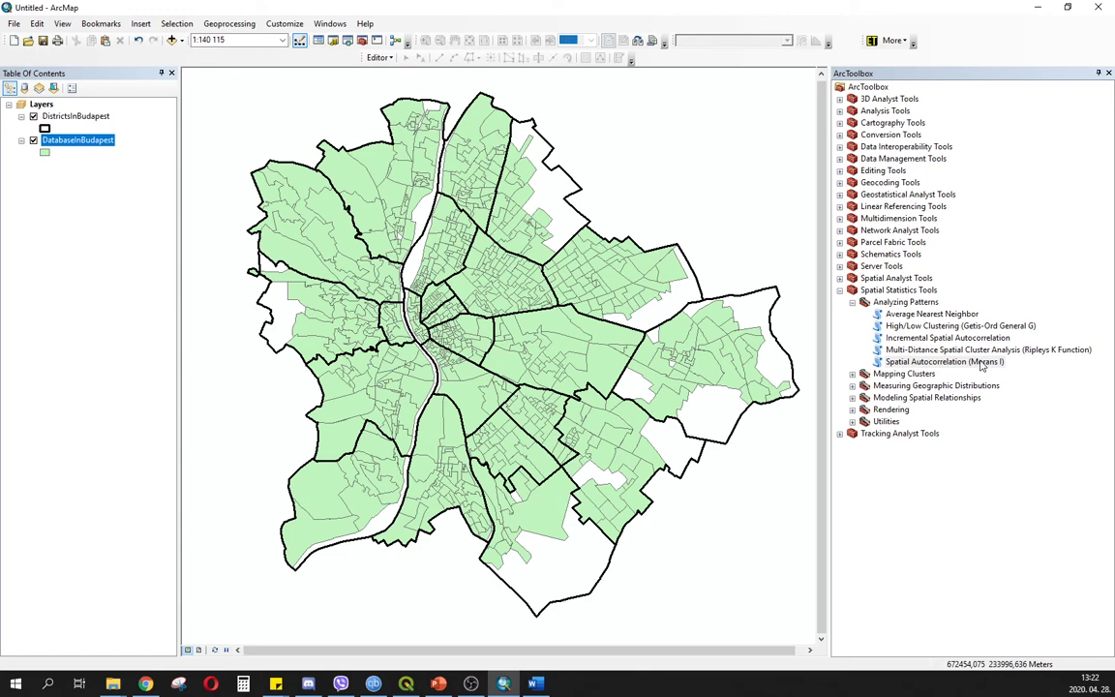
pyautogui.doubleClick(982, 362)
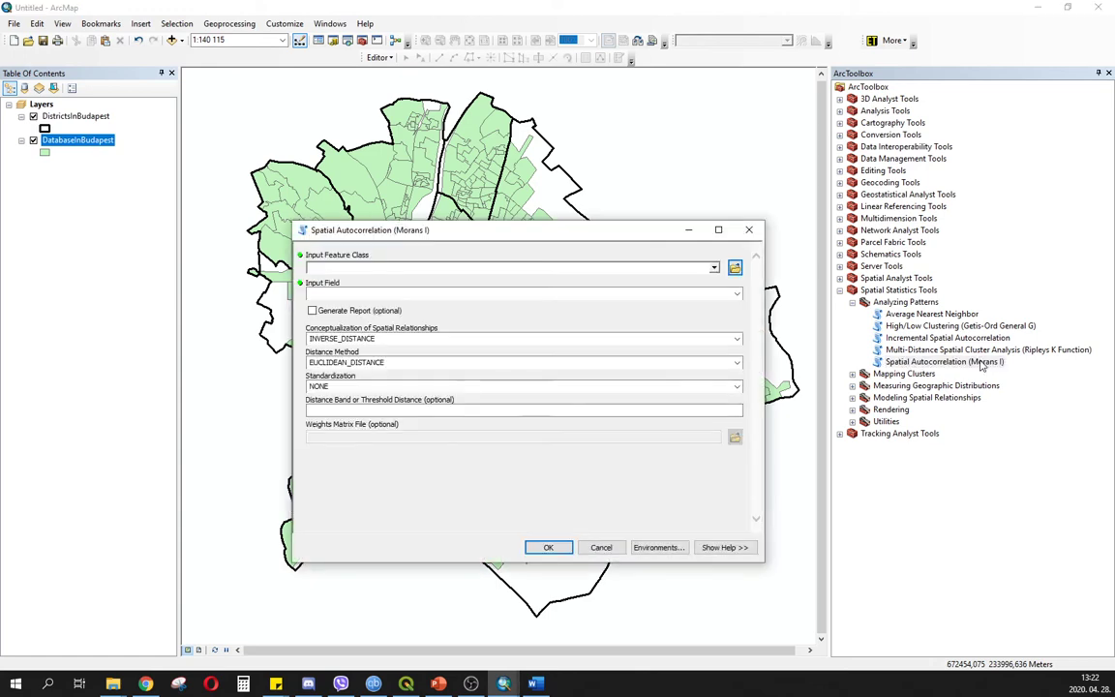
pyautogui.click(714, 268)
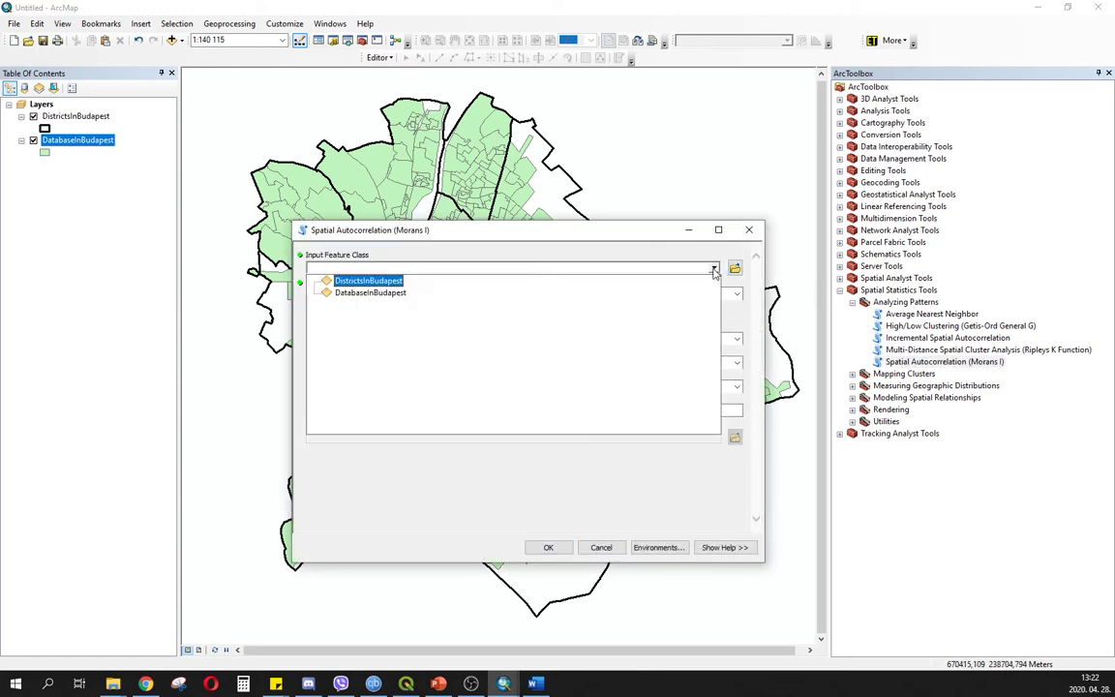
pyautogui.click(384, 292)
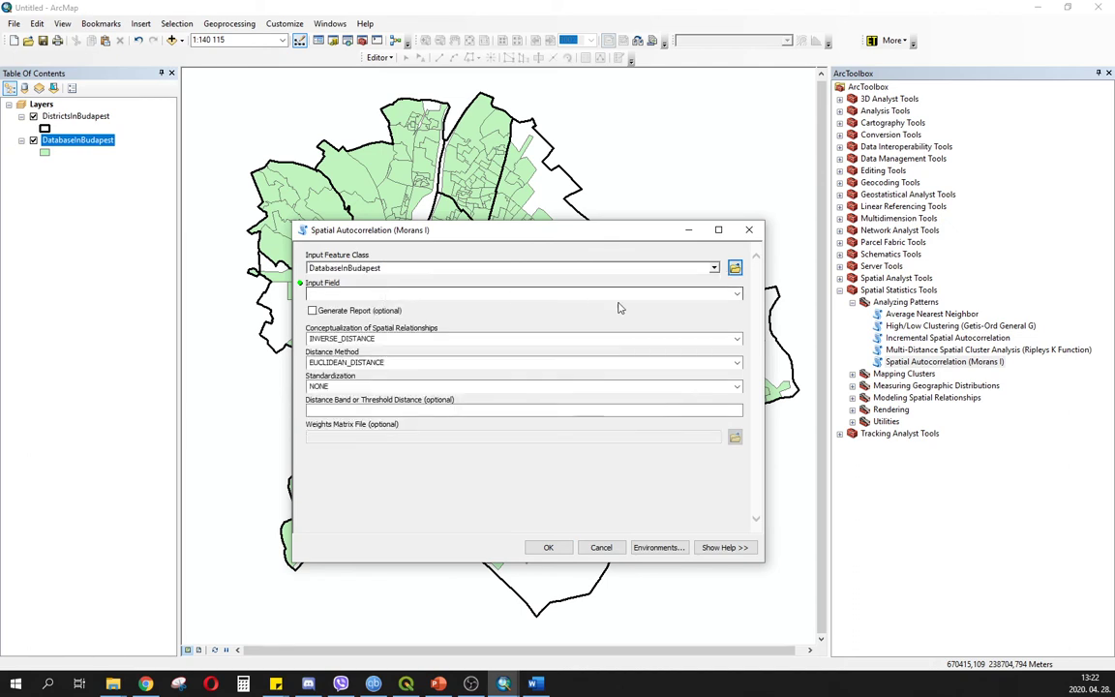
pyautogui.click(738, 294)
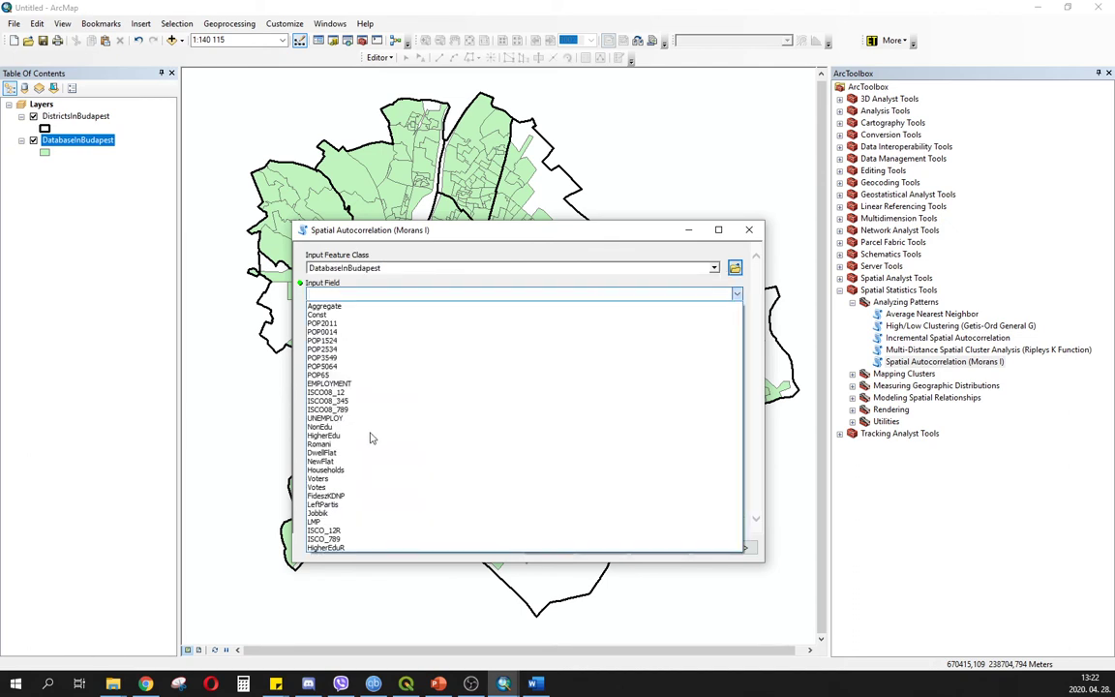
pyautogui.click(325, 549)
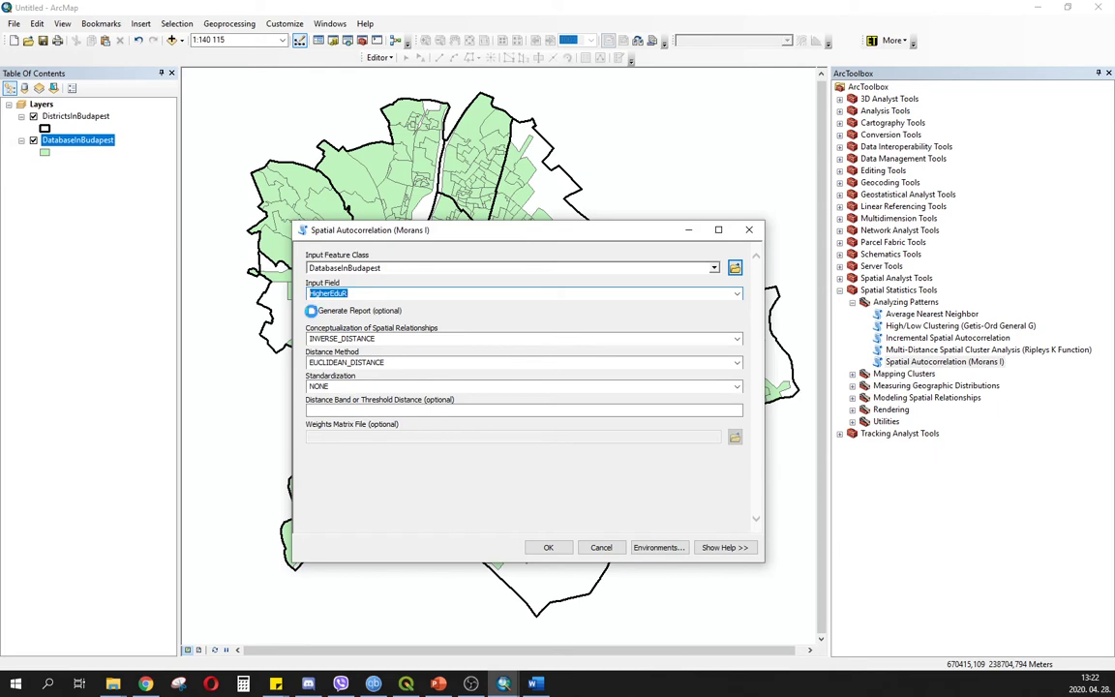
# - Enable report generation, set the conceptualization of spatial relationships to FIXED_DISTANCE_BAND, and run the Morans I tool
pyautogui.click(312, 311)
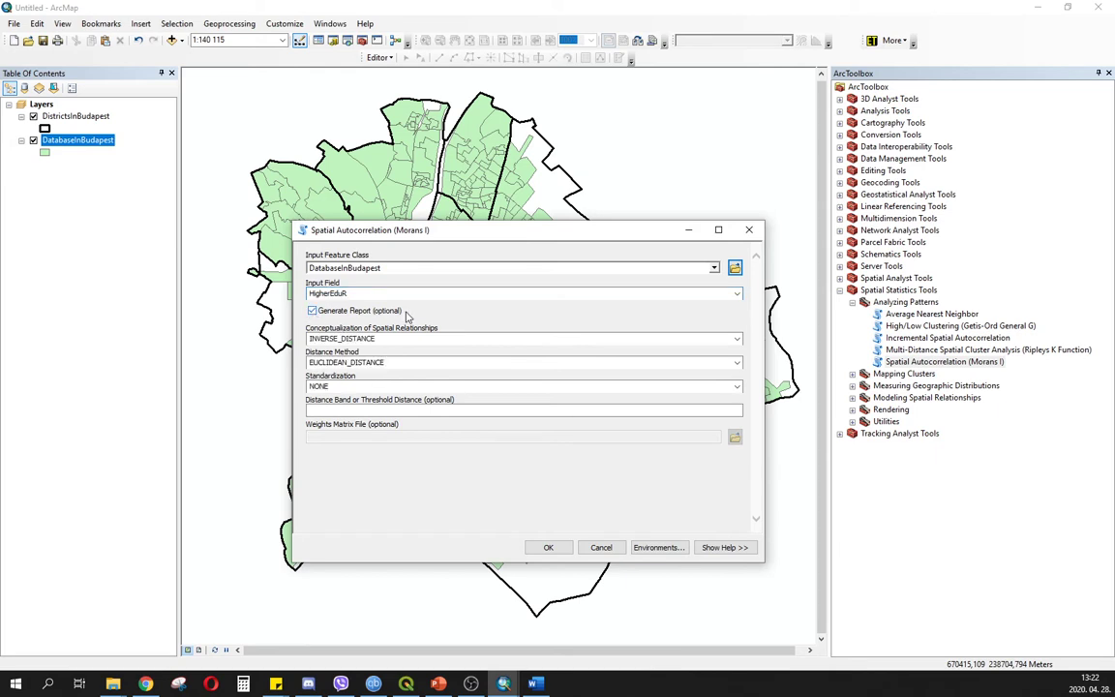
pyautogui.click(326, 339)
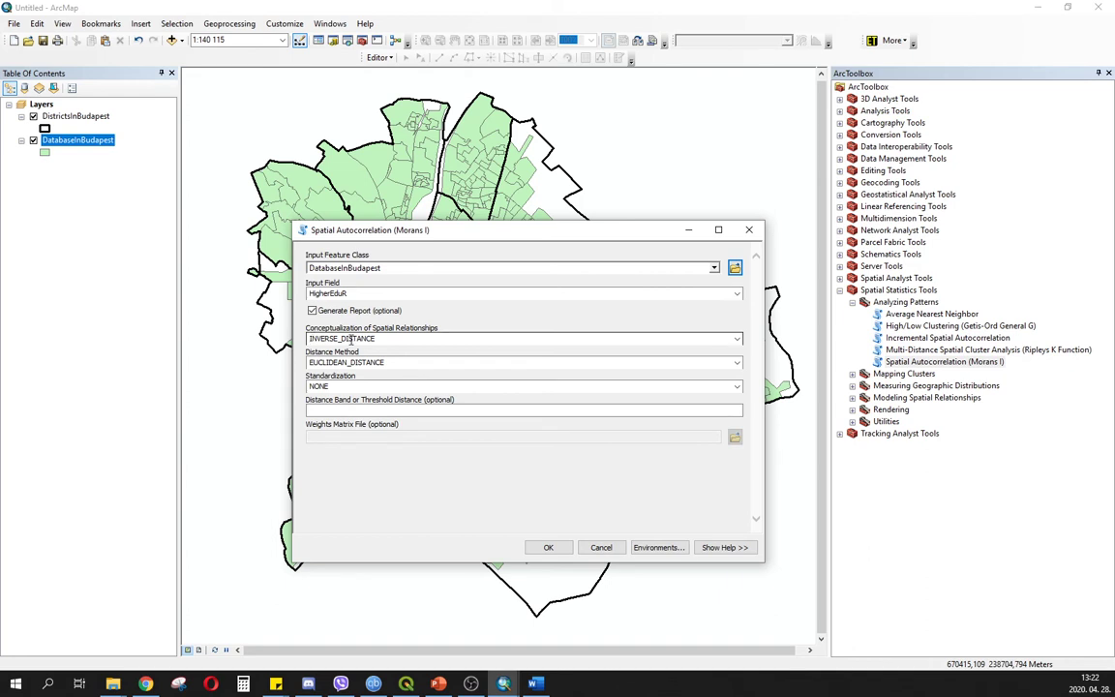
pyautogui.click(735, 339)
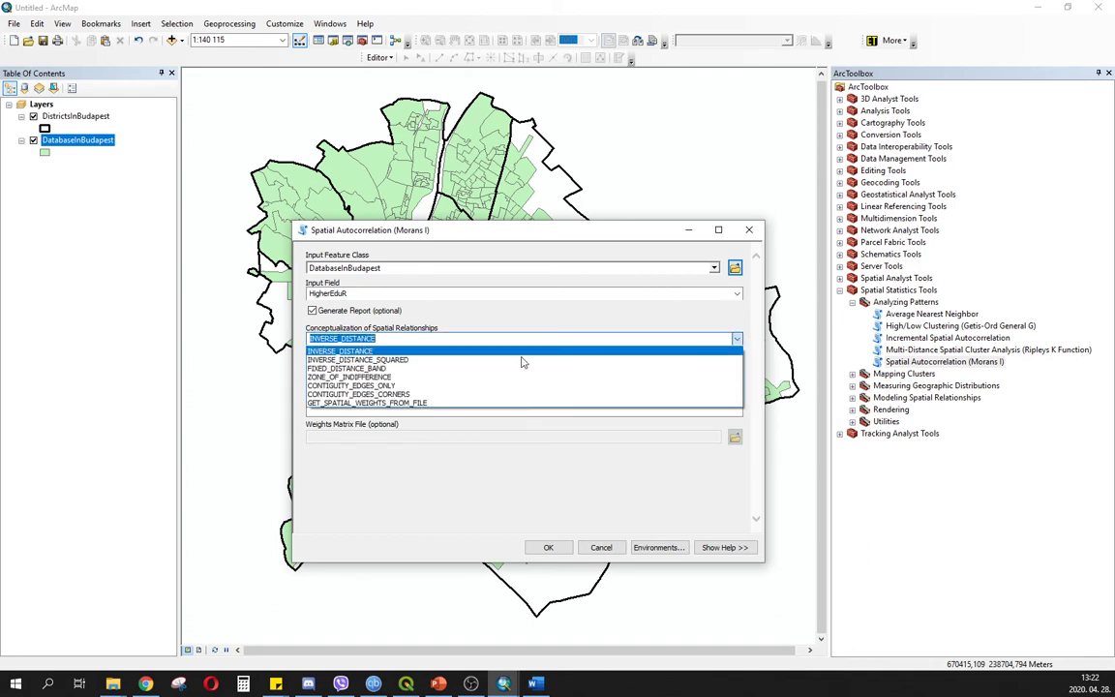
pyautogui.click(388, 370)
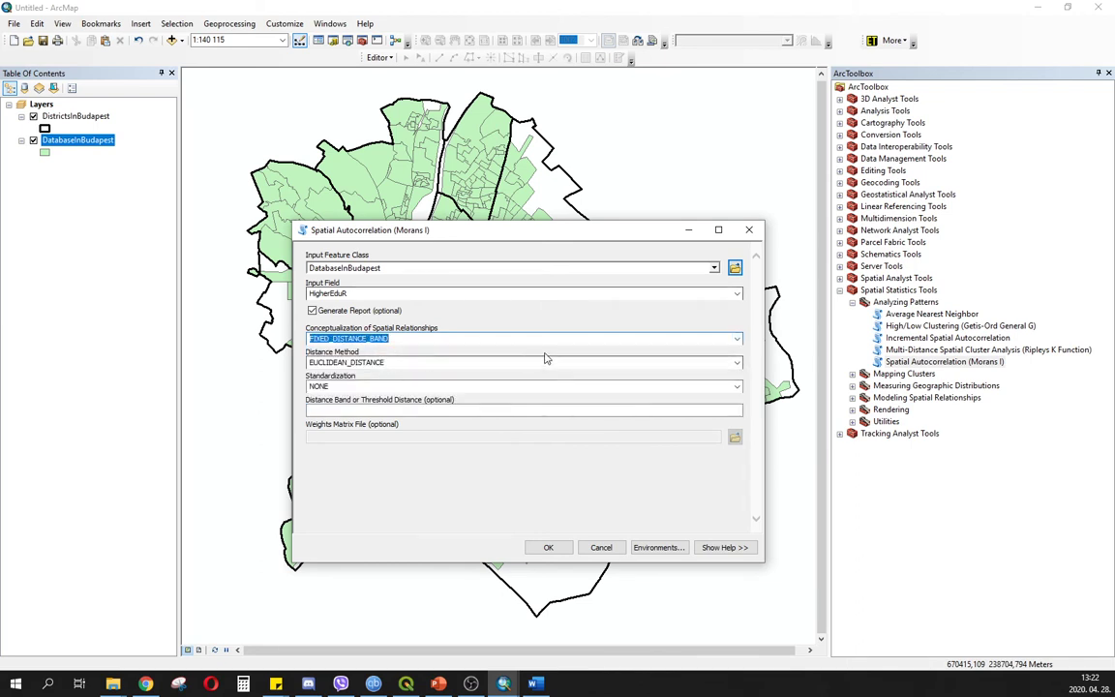
pyautogui.click(411, 472)
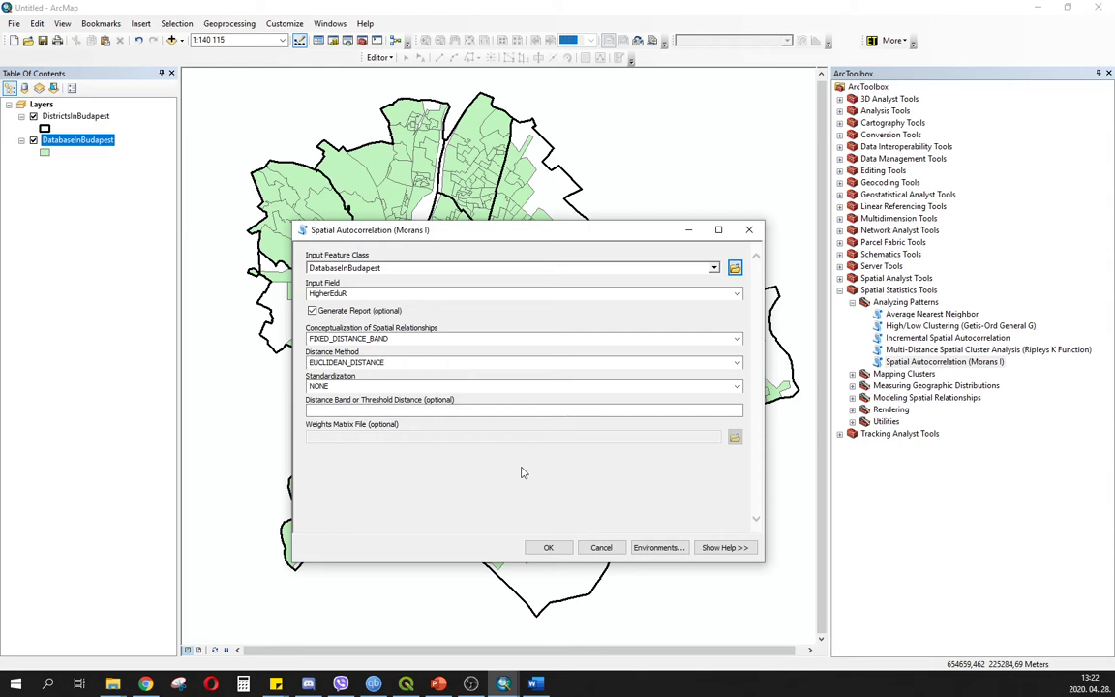
pyautogui.click(547, 549)
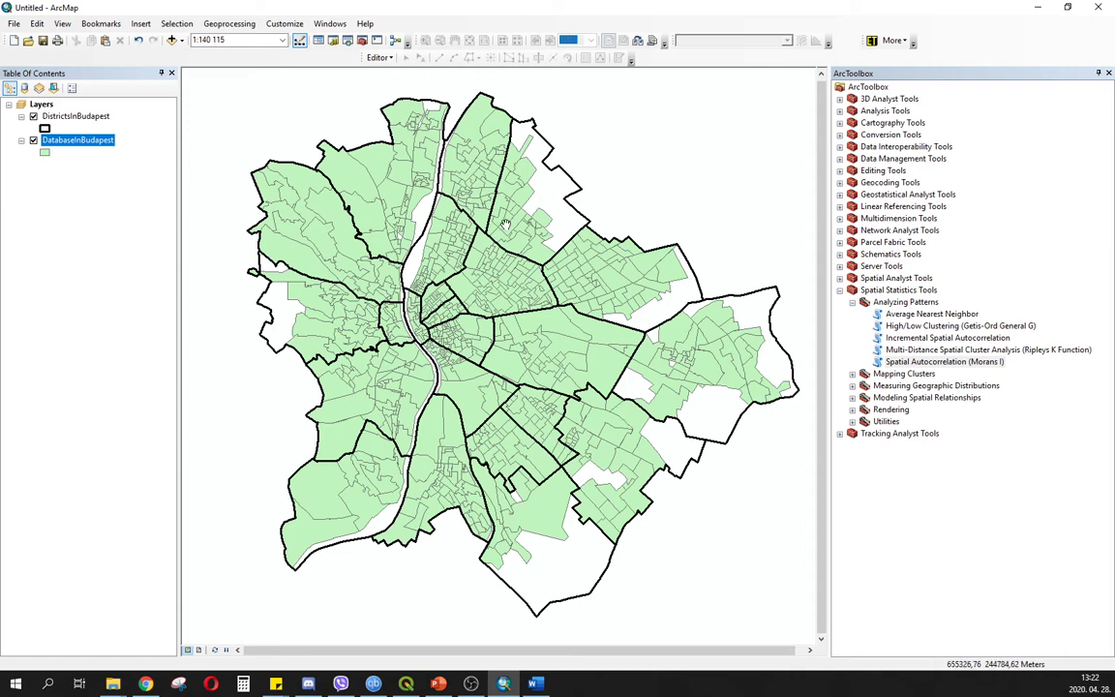
# - Show the geoprocessing results and open the HTML report file of the latest Spatial Autocorrelation run
pyautogui.click(230, 24)
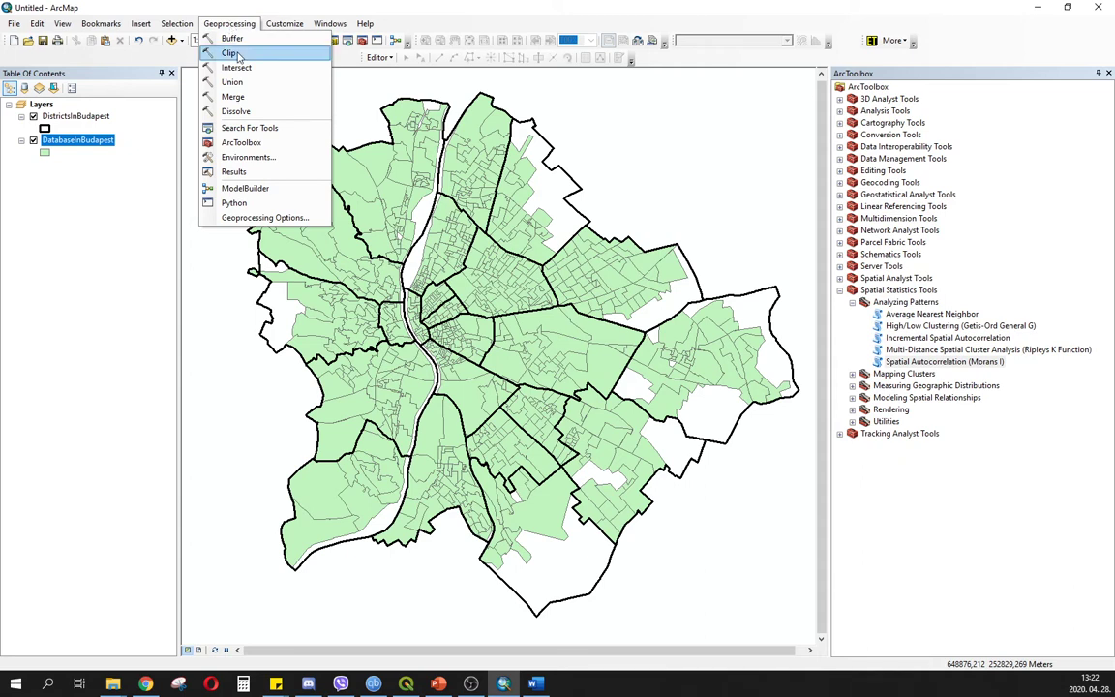
pyautogui.click(235, 171)
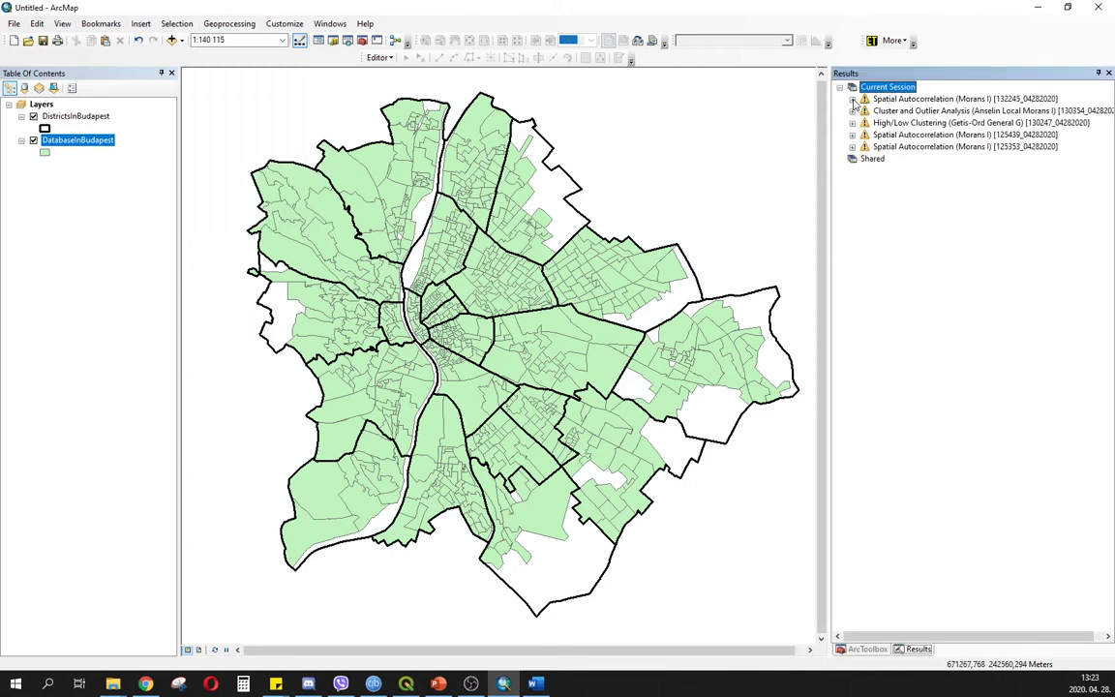
pyautogui.click(895, 99)
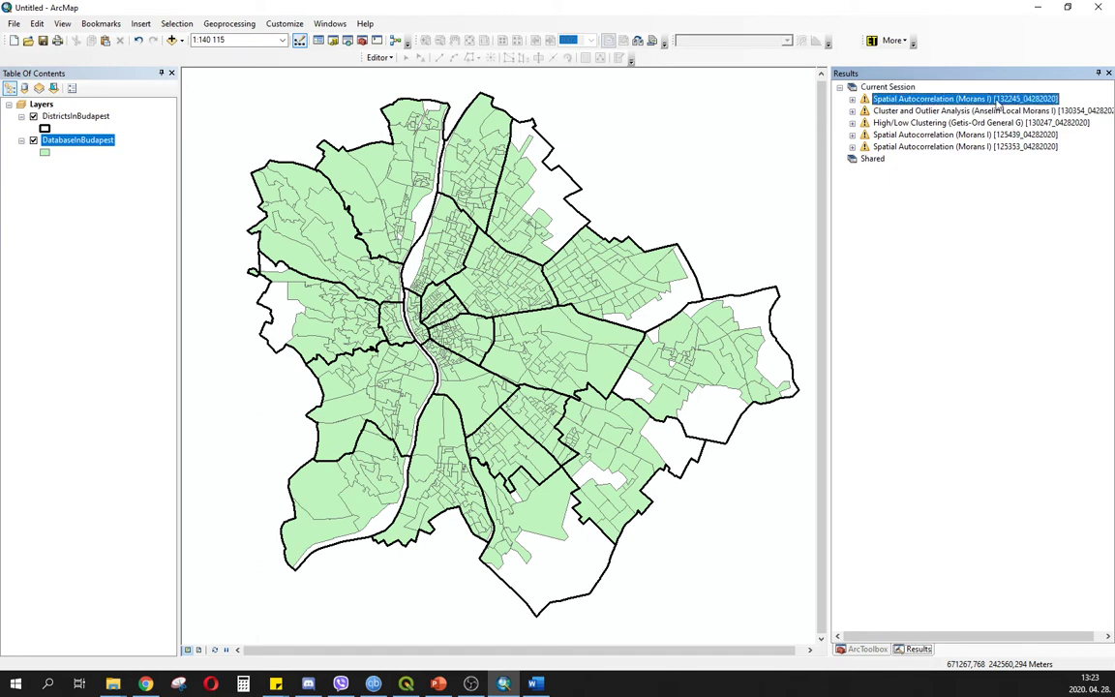
pyautogui.click(851, 100)
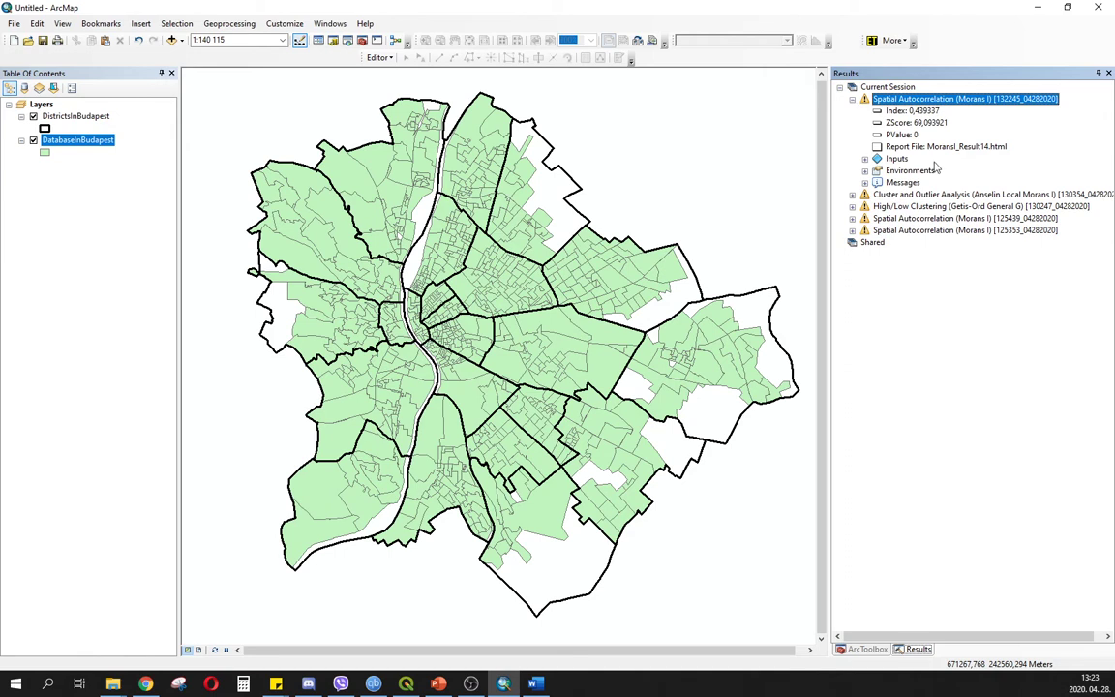
pyautogui.click(906, 149)
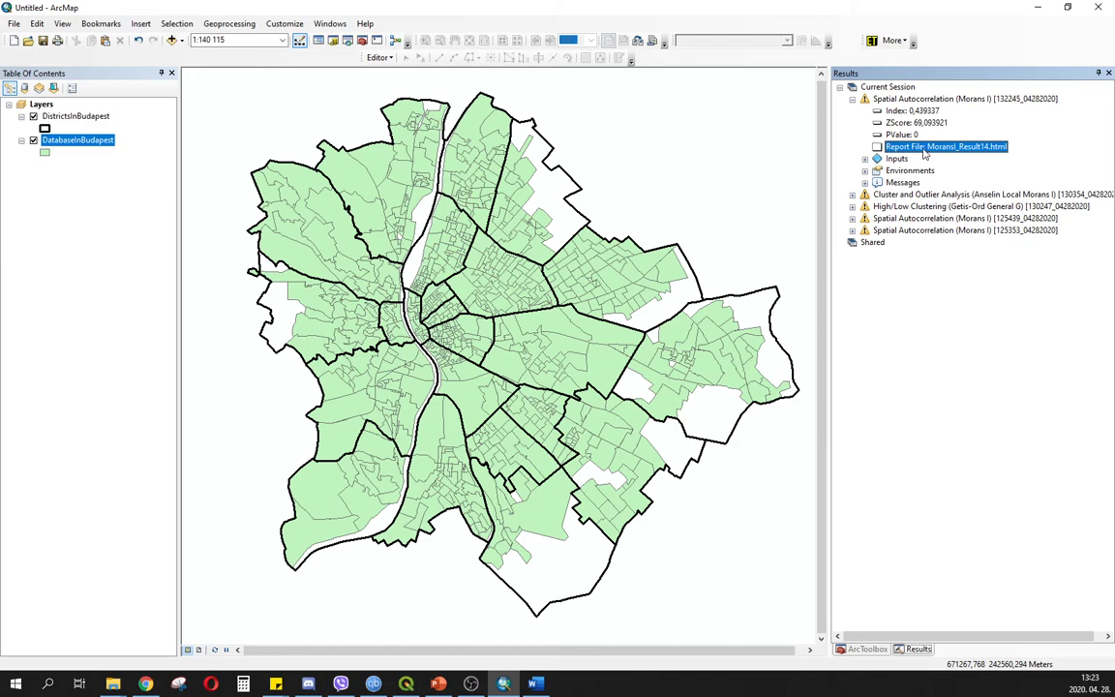
pyautogui.doubleClick(925, 153)
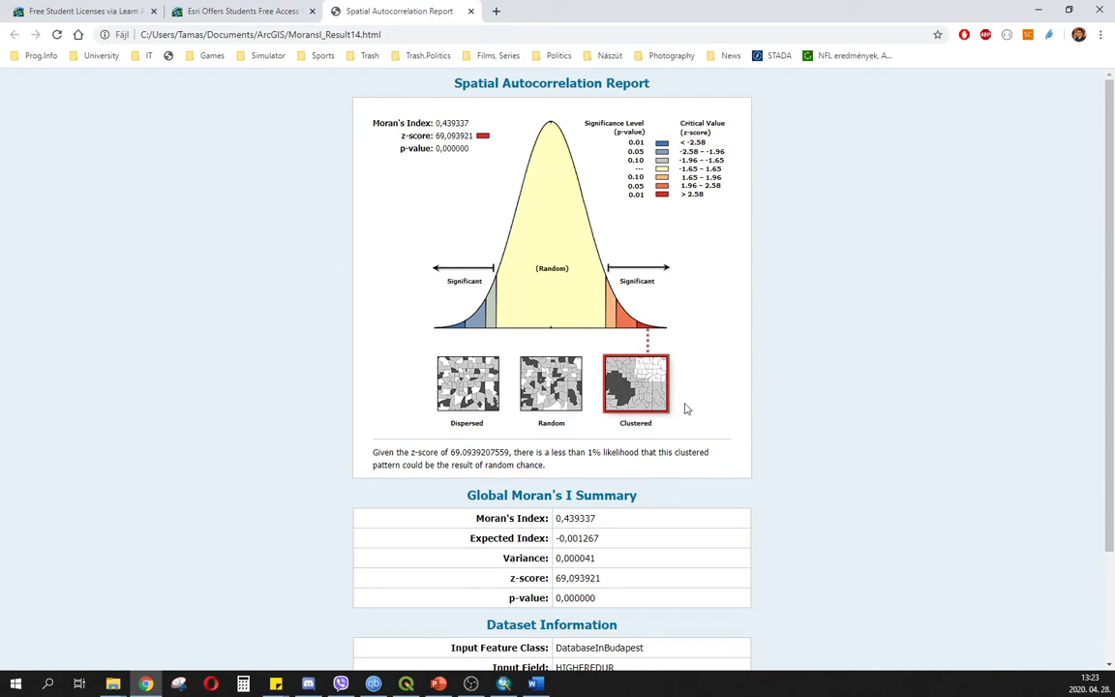
# - Examine the report's z-score, p-value, Global Moran's I summary and dataset information
pyautogui.doubleClick(436, 136)
pyautogui.click(406, 134)
pyautogui.scroll(-3, 881, 317)
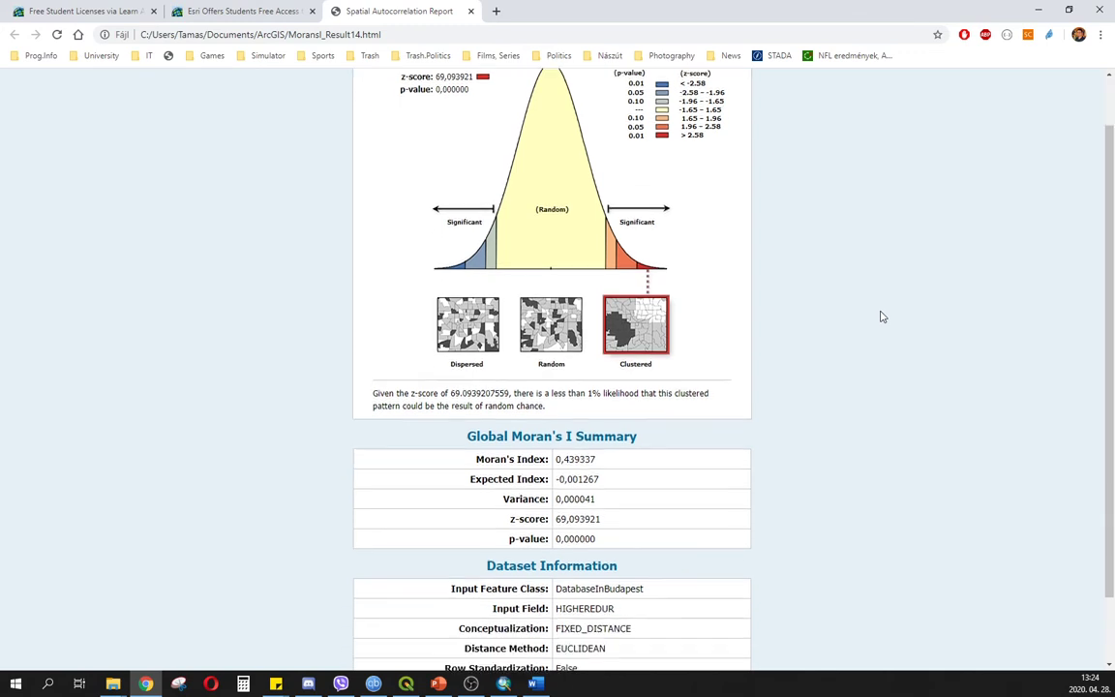
pyautogui.scroll(3, 882, 316)
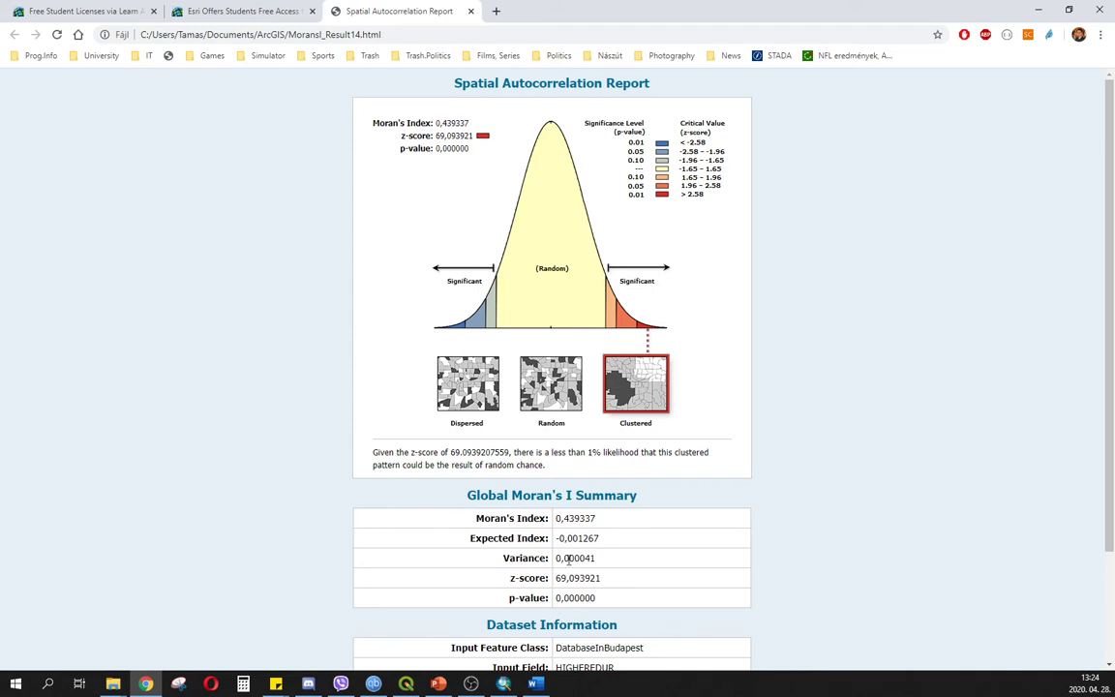
pyautogui.moveTo(558, 602); pyautogui.dragTo(614, 597)
pyautogui.click(892, 565)
pyautogui.scroll(-2, 913, 347)
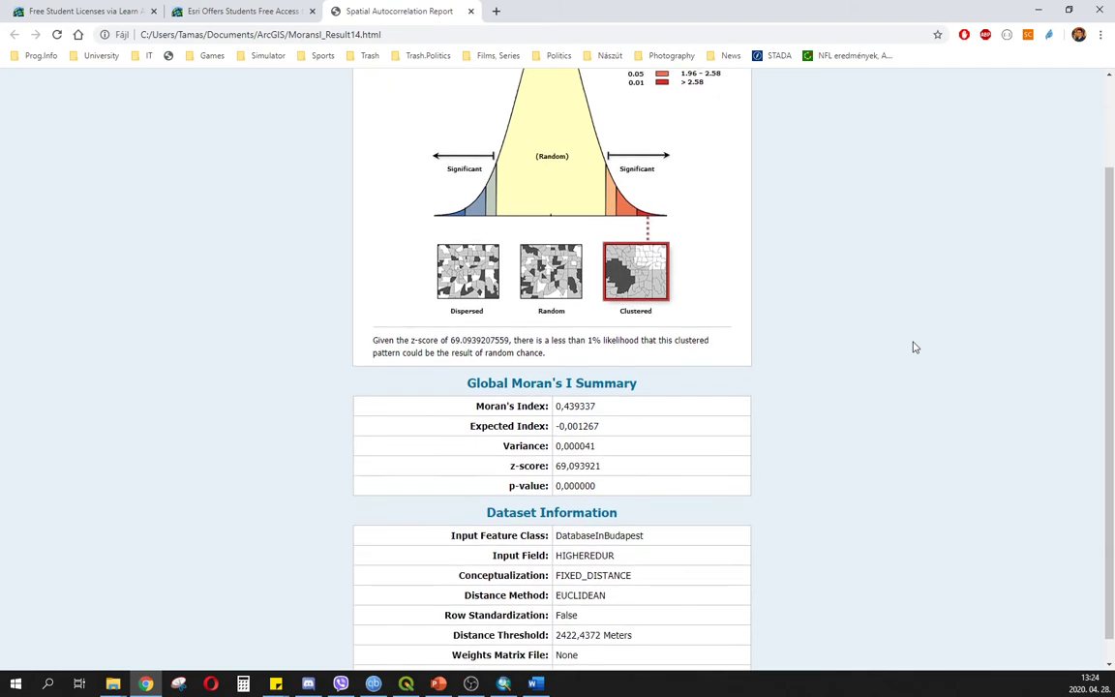
pyautogui.scroll(2, 914, 346)
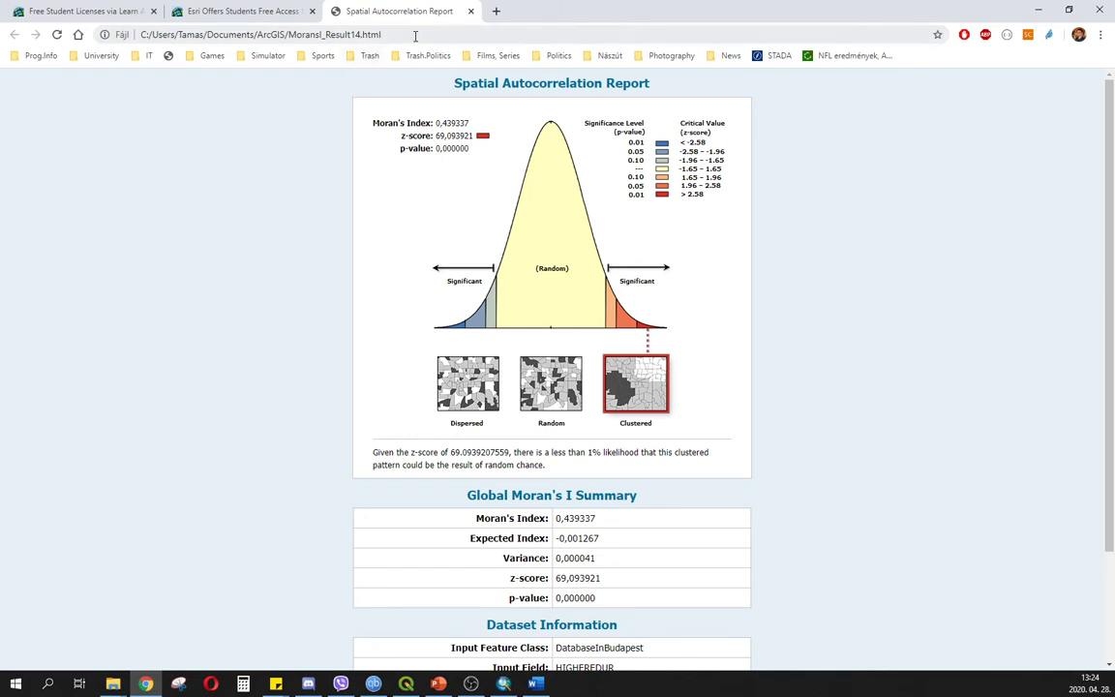
# - Check the folder path and file name under which the Spatial Autocorrelation report is stored
pyautogui.moveTo(381, 35); pyautogui.dragTo(289, 37)
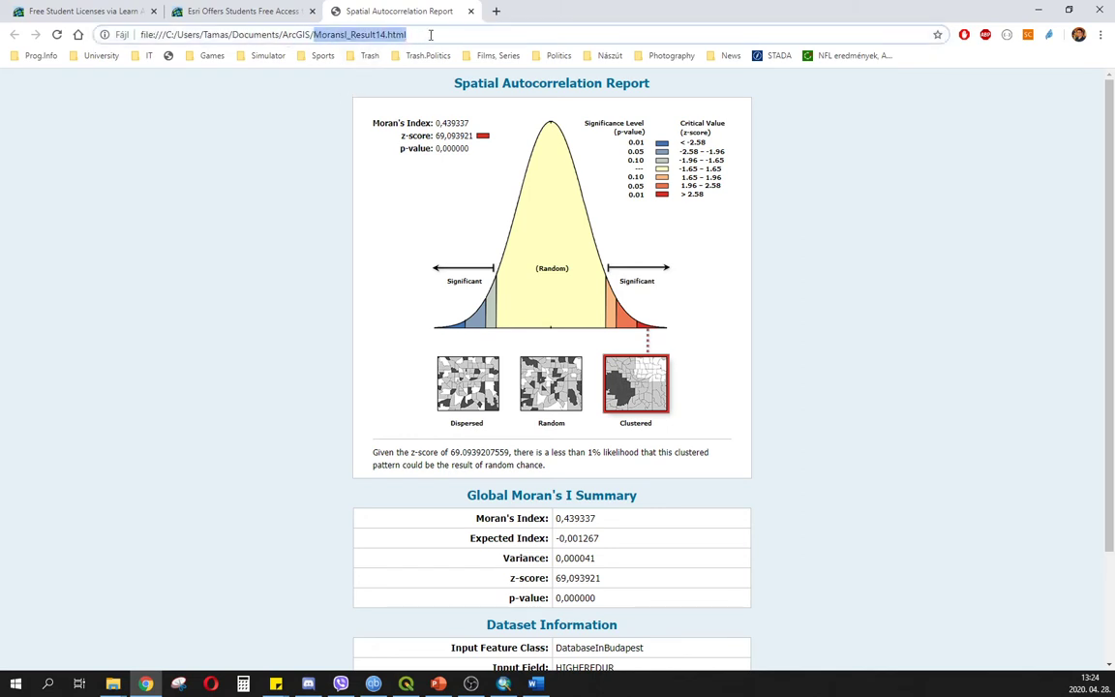
pyautogui.click(430, 34)
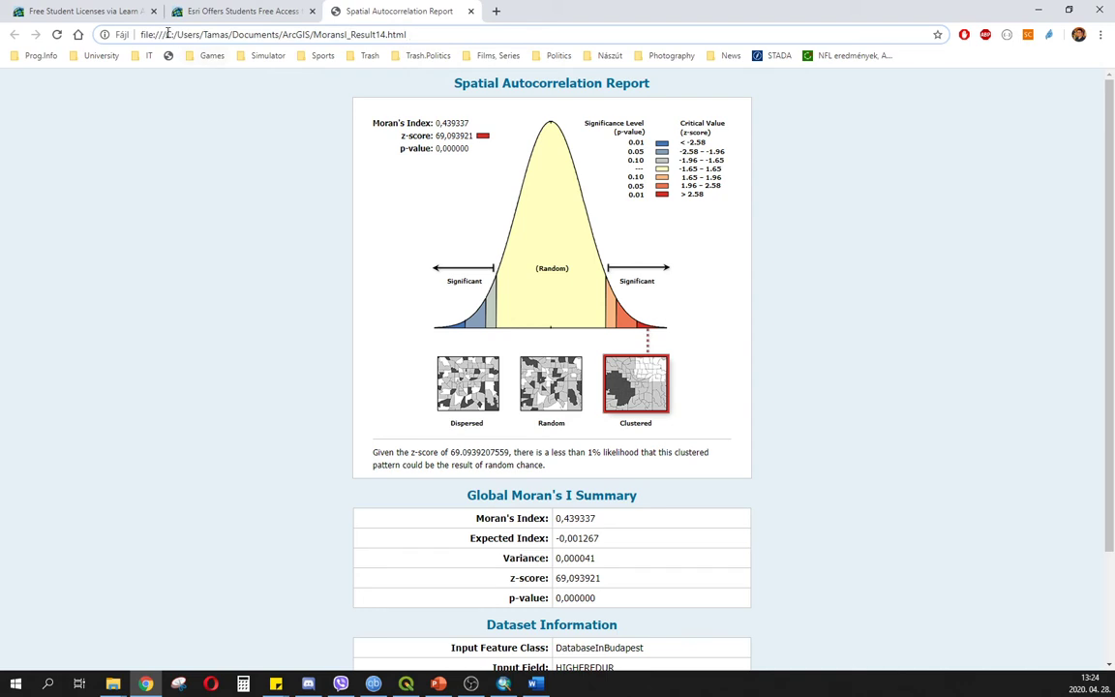
pyautogui.moveTo(163, 36); pyautogui.dragTo(422, 37)
pyautogui.click(452, 36)
pyautogui.moveTo(315, 36); pyautogui.dragTo(407, 36)
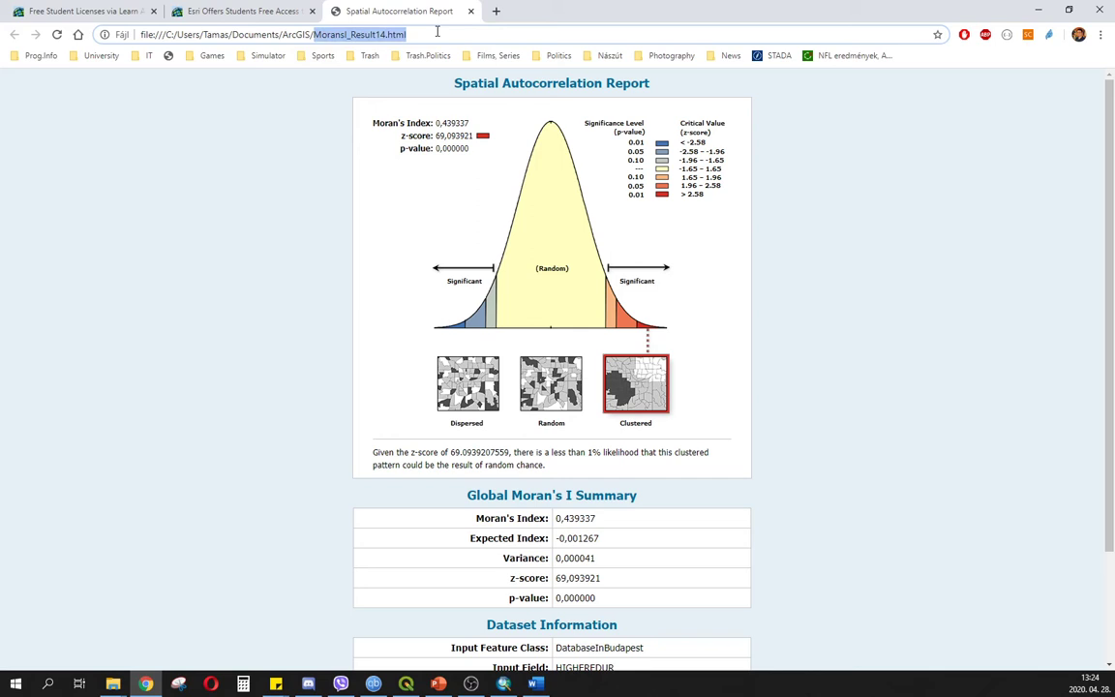
pyautogui.click(938, 317)
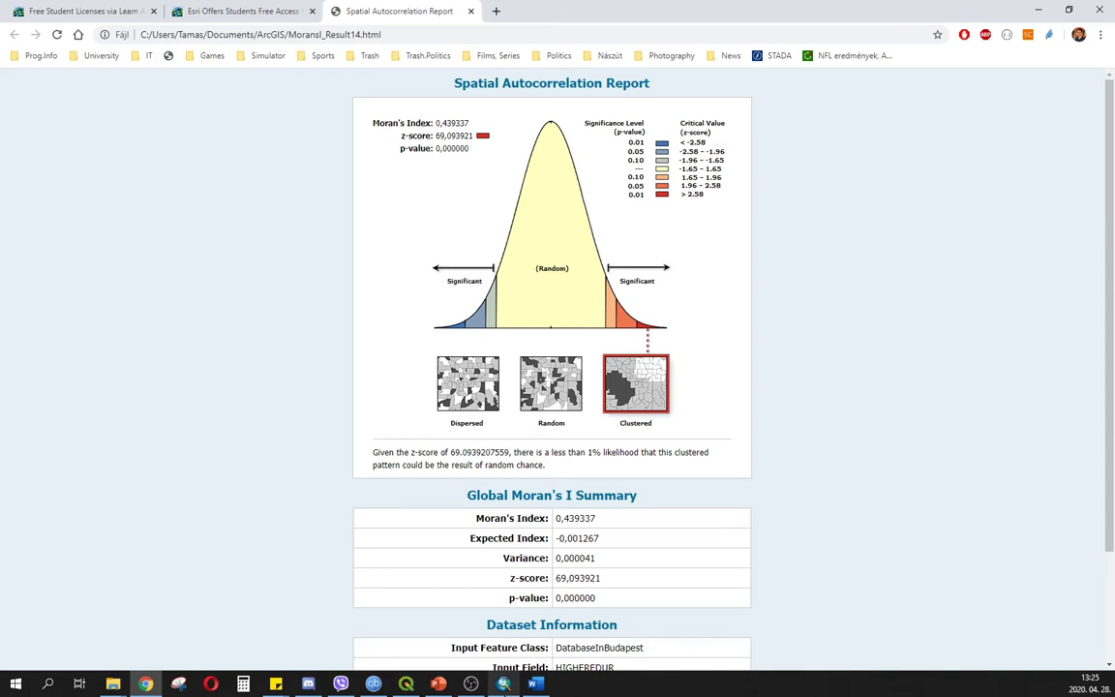
# - Switch back to ArcMap and open the Cluster and Outlier Analysis (Anselin Local Morans I) tool from the Mapping Clusters toolset
pyautogui.click(504, 684)
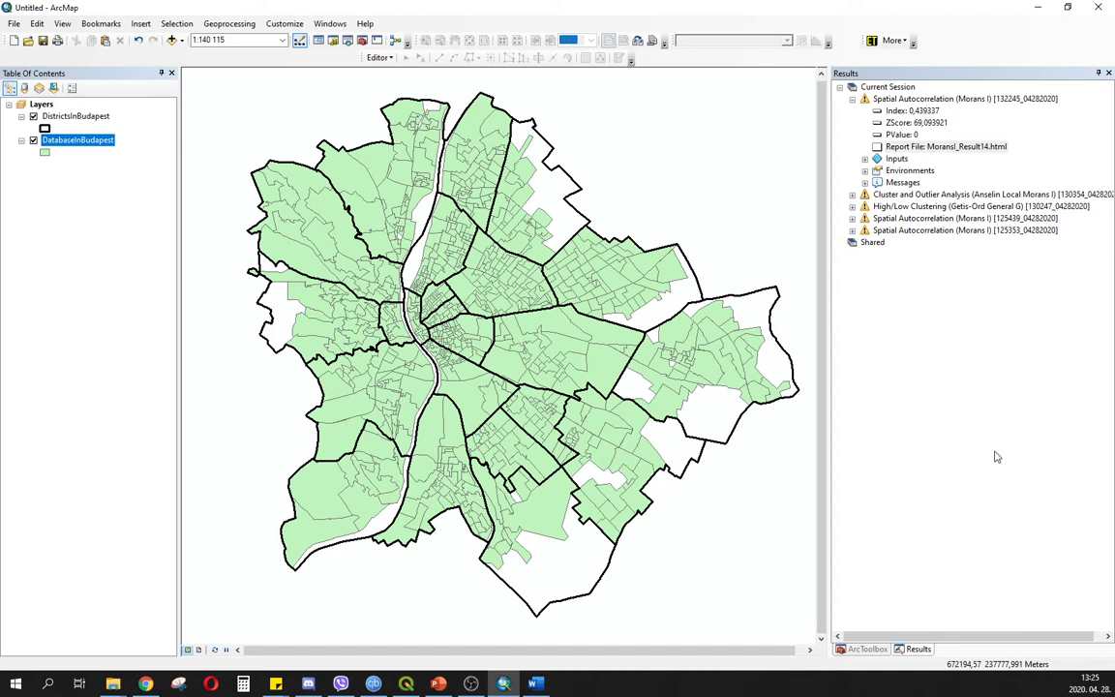
pyautogui.click(860, 648)
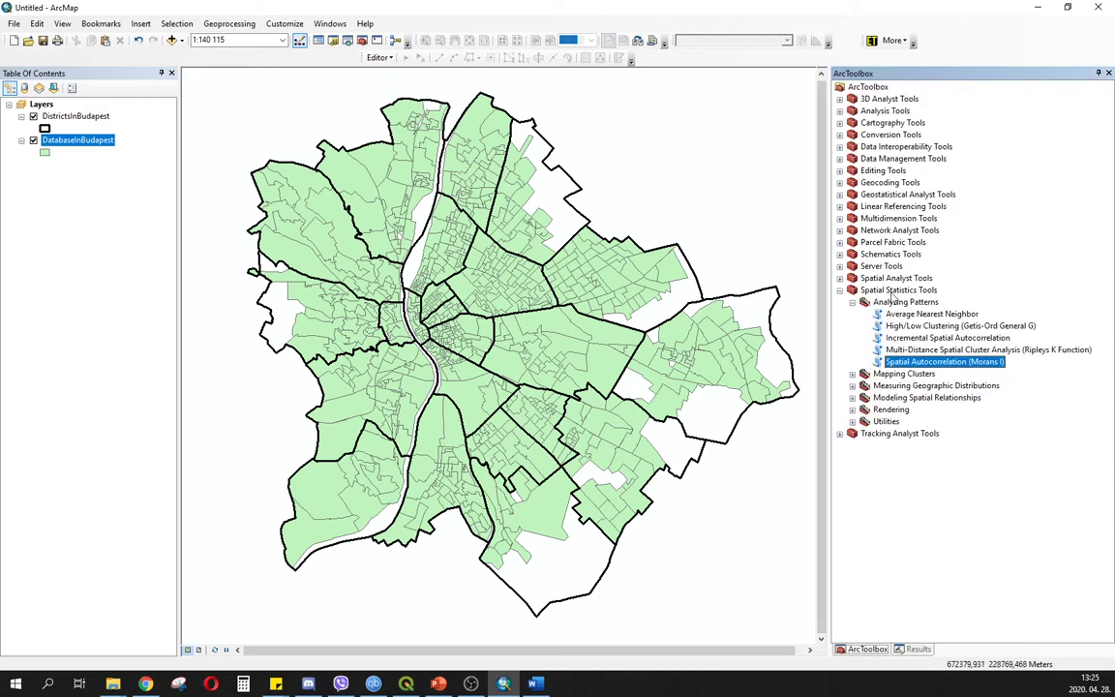
pyautogui.click(852, 374)
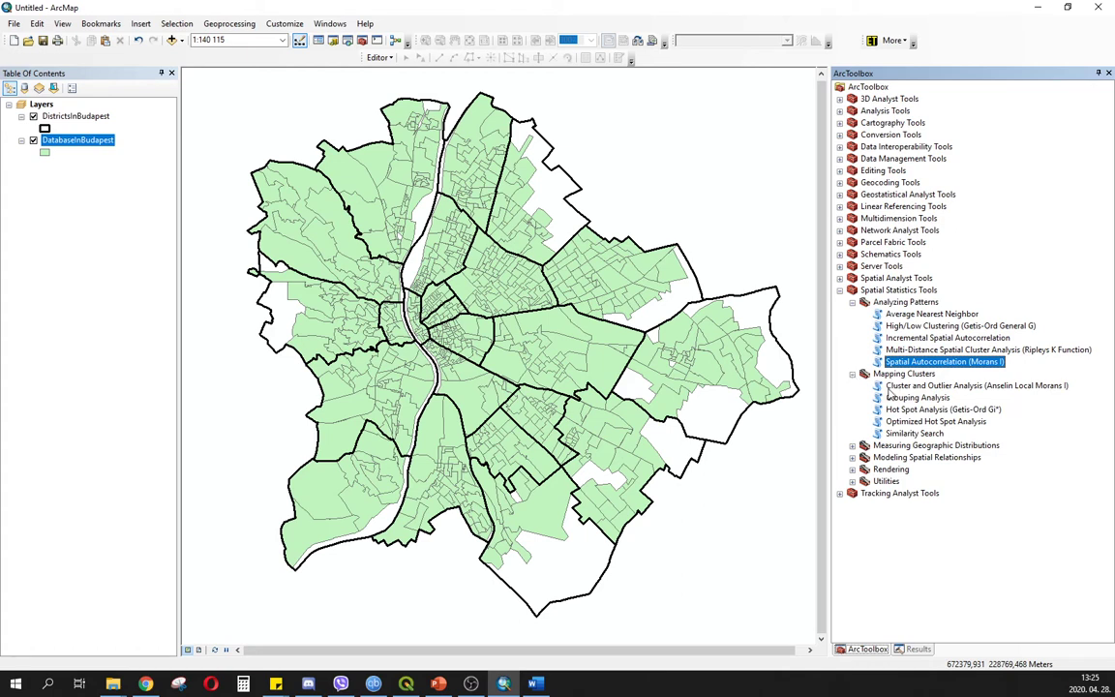
pyautogui.click(891, 387)
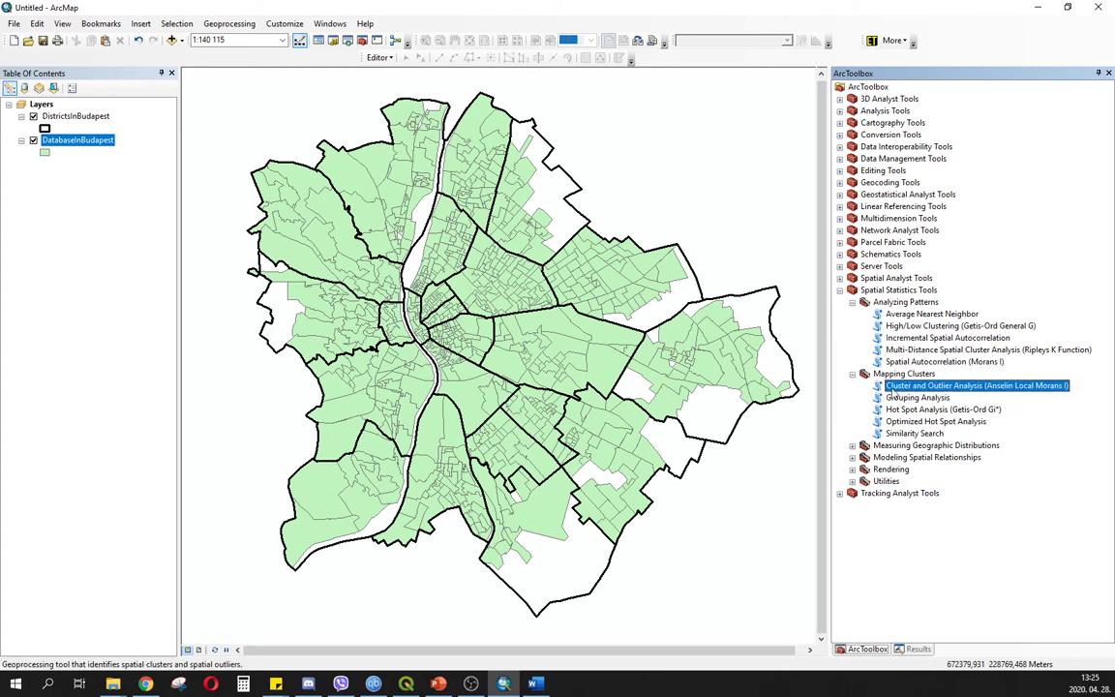
pyautogui.doubleClick(1023, 387)
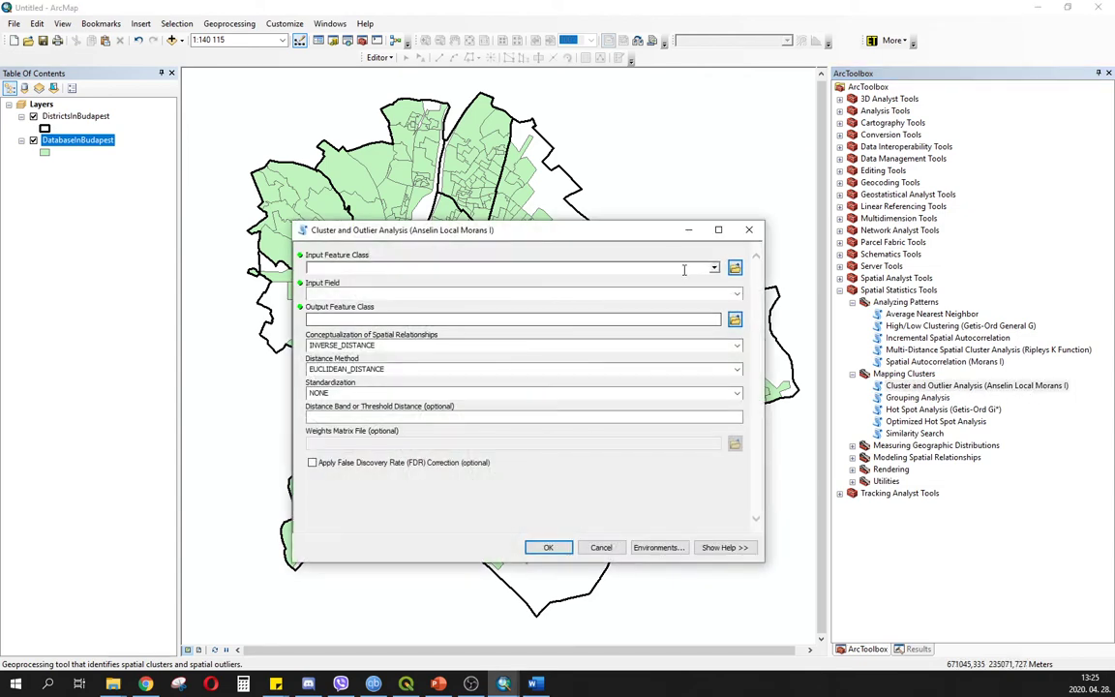
# - Set DatabaseInBudapest as the input feature class and HigherEduR as the input field of the cluster and outlier analysis
pyautogui.click(715, 270)
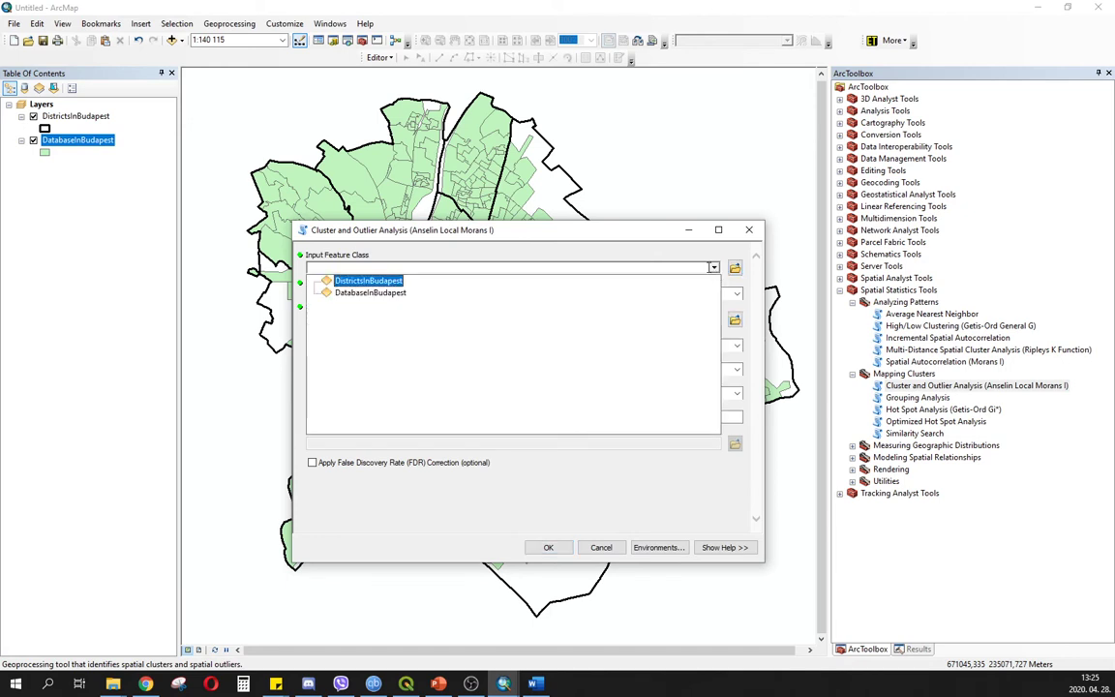
pyautogui.click(365, 292)
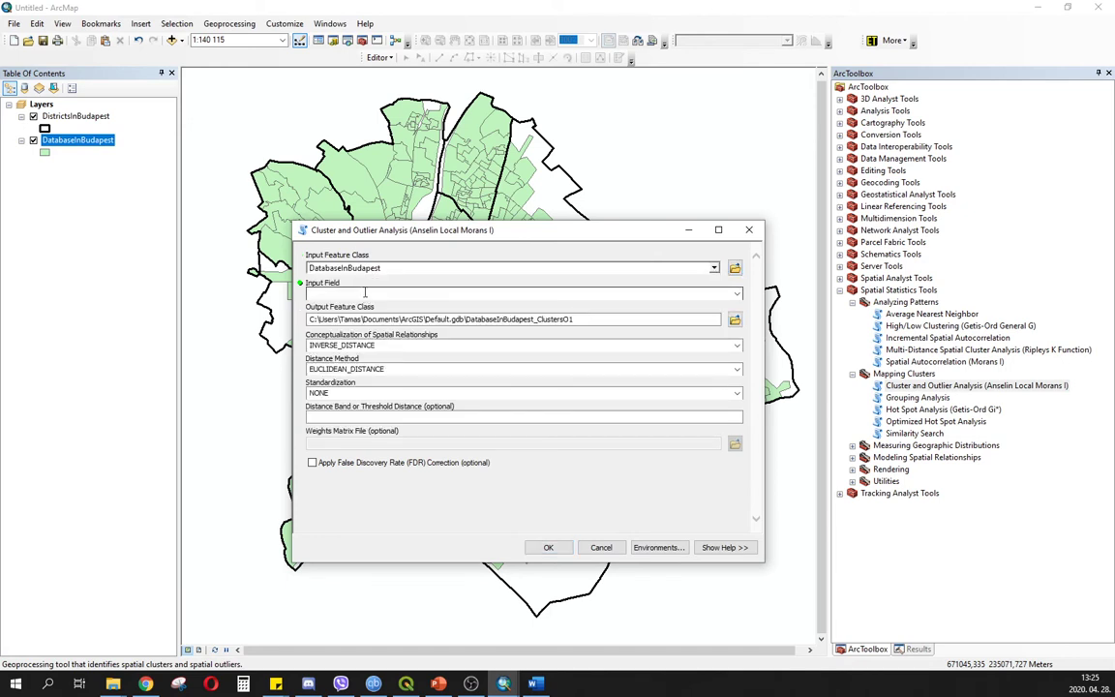
pyautogui.click(736, 293)
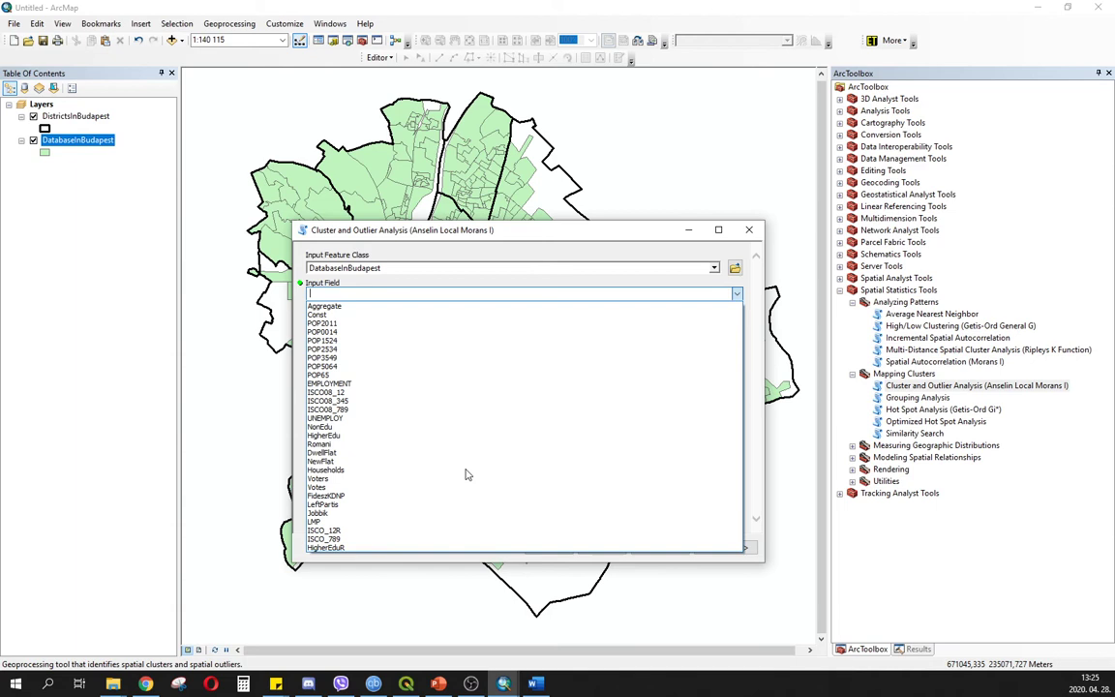
pyautogui.click(346, 548)
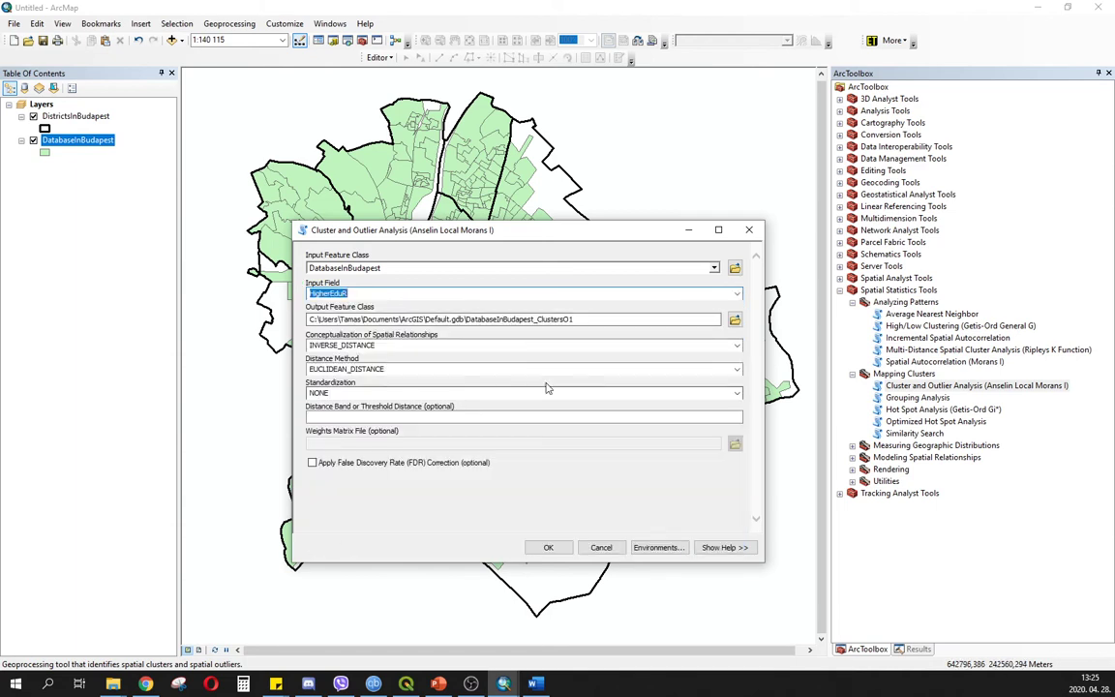
# - Save the output feature class as HigherEducationSpatialDistribution.shp in the Results folder
pyautogui.click(736, 321)
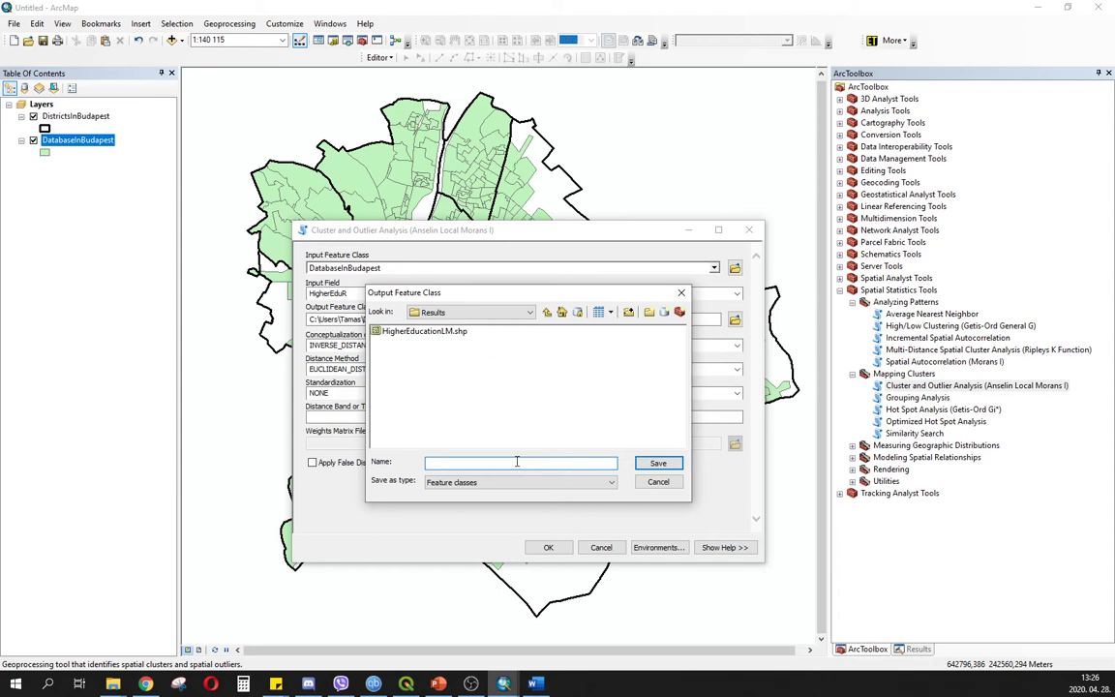
pyautogui.write('erEducationSpatialDistribution.shp')
pyautogui.moveTo(539, 464); pyautogui.dragTo(433, 465)
pyautogui.click(561, 462)
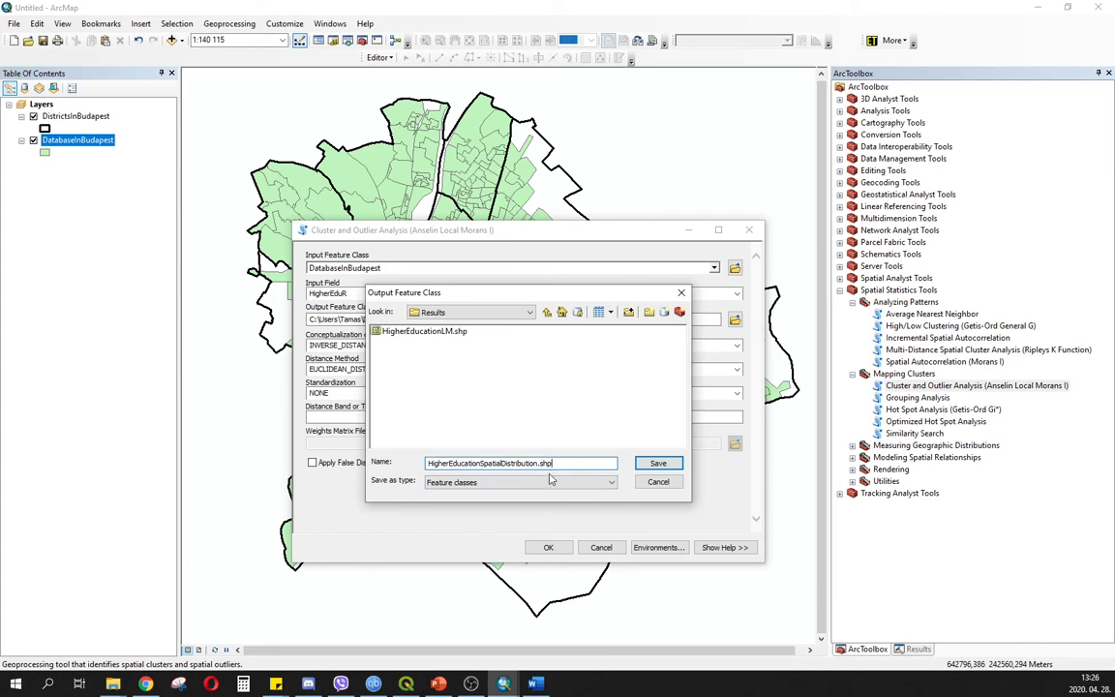
pyautogui.click(659, 464)
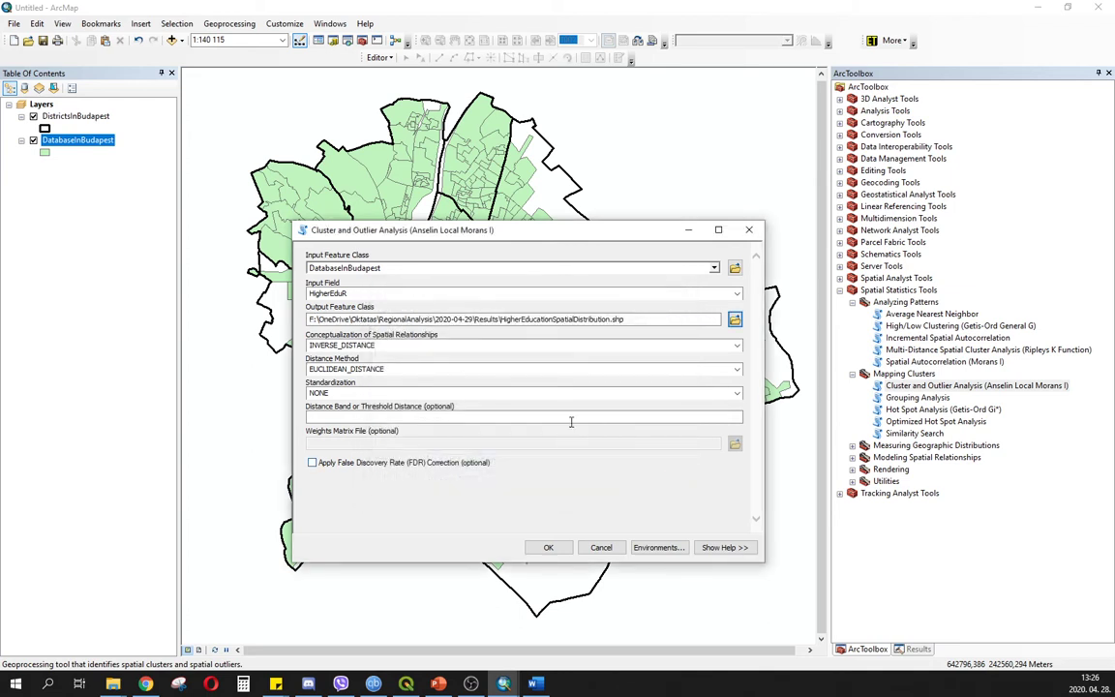
# - Set the spatial relationships to FIXED_DISTANCE_BAND, apply the False Discovery Rate correction and run the cluster and outlier analysis
pyautogui.click(737, 348)
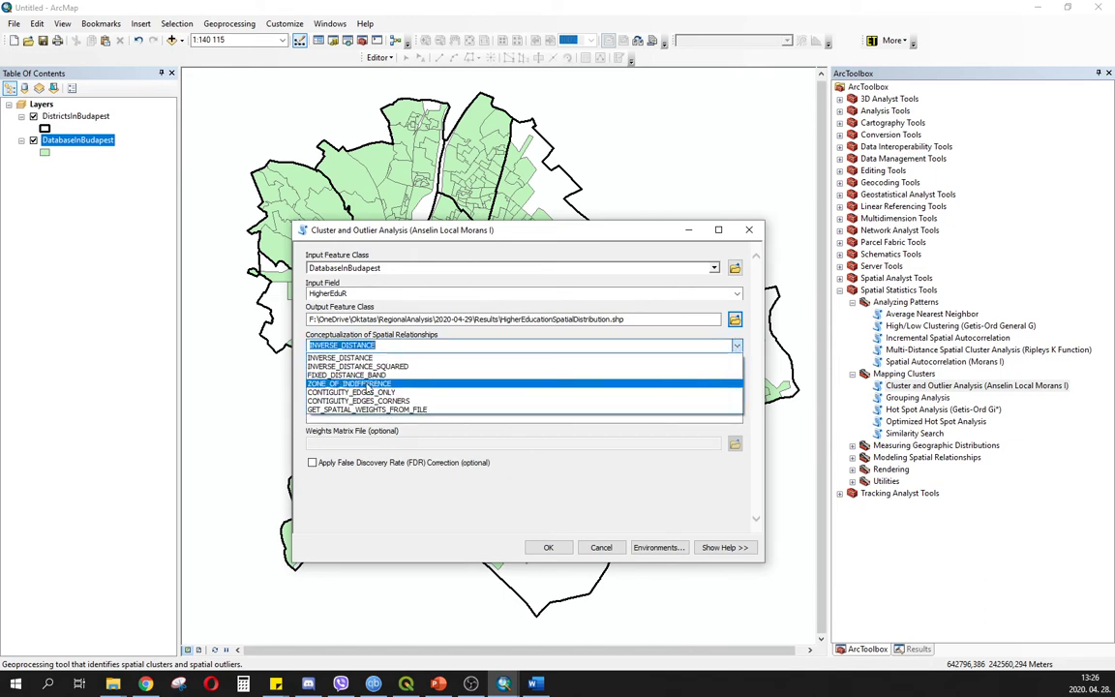
pyautogui.click(368, 381)
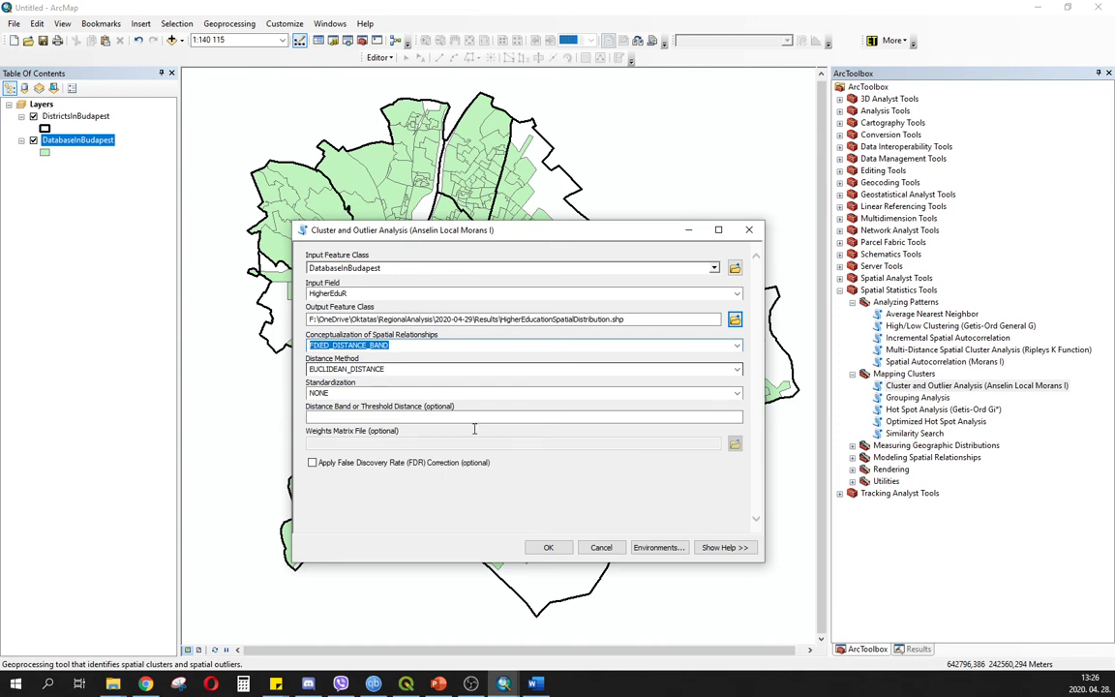
pyautogui.click(580, 470)
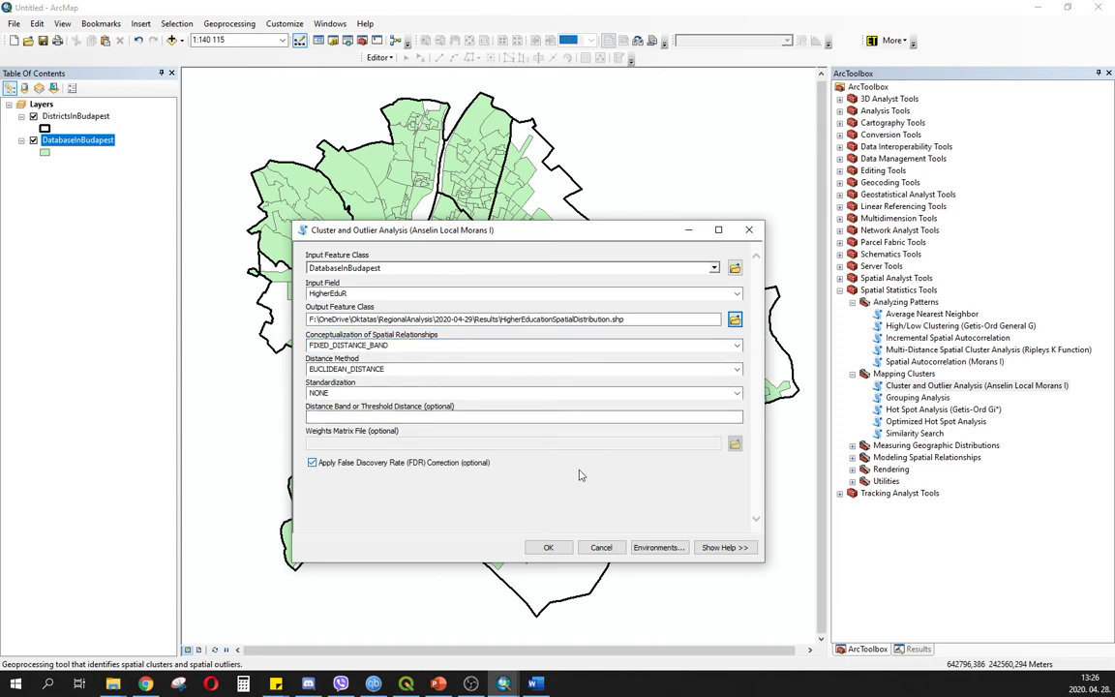
pyautogui.click(489, 463)
pyautogui.click(548, 548)
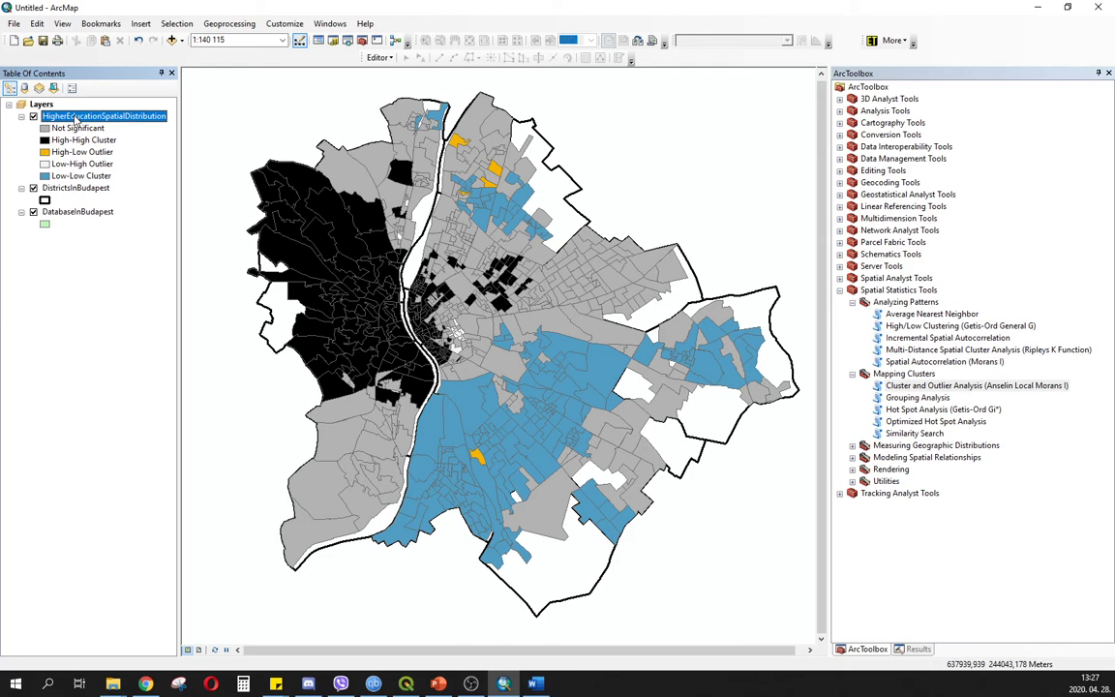
# - Move the HigherEducationSpatialDistribution layer beneath DistrictsInBudapest and fill its High-High Cluster class with light red
pyautogui.moveTo(75, 119)
pyautogui.mouseDown()
pyautogui.moveTo(67, 176)
pyautogui.moveTo(28, 193)
pyautogui.mouseUp()
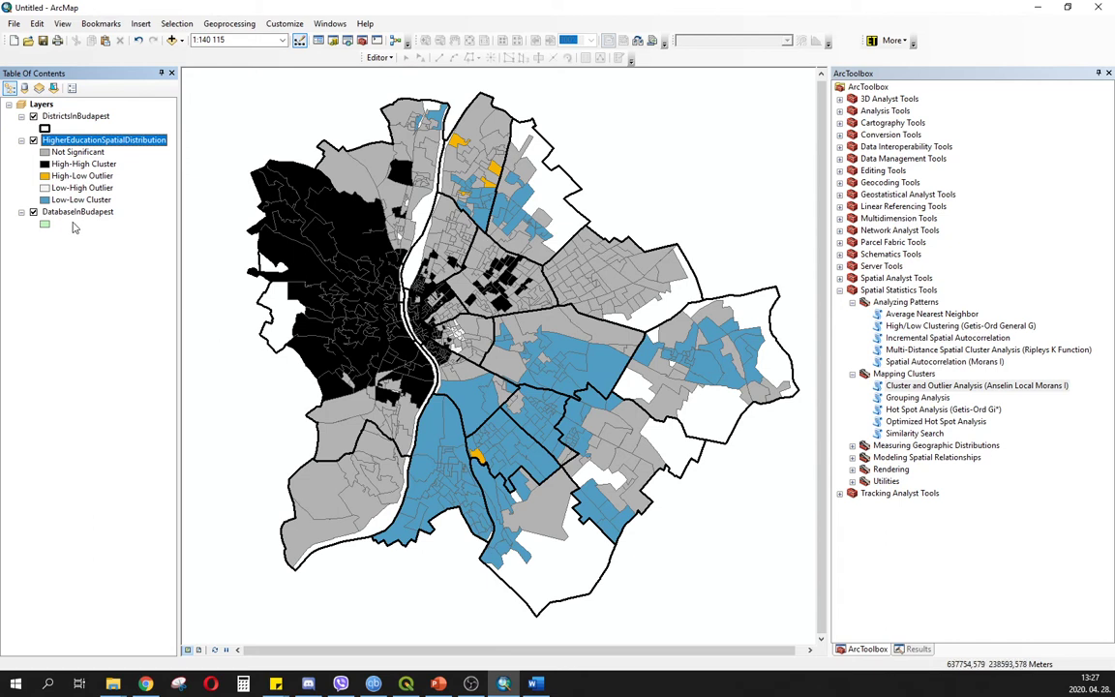
pyautogui.click(31, 344)
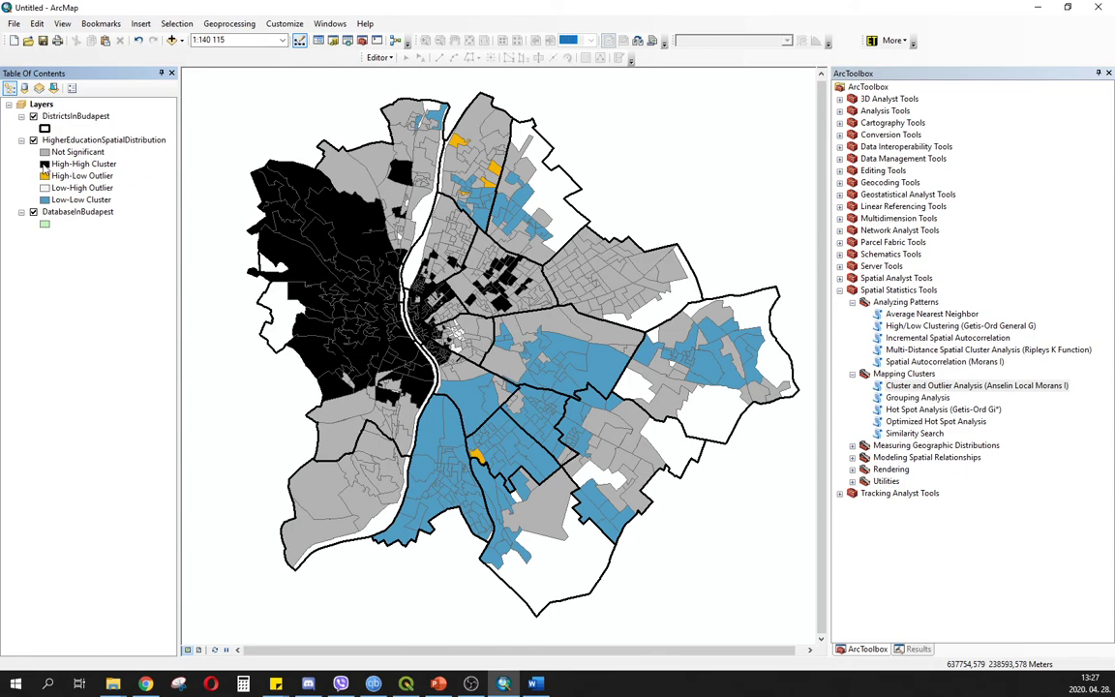
pyautogui.click(44, 165)
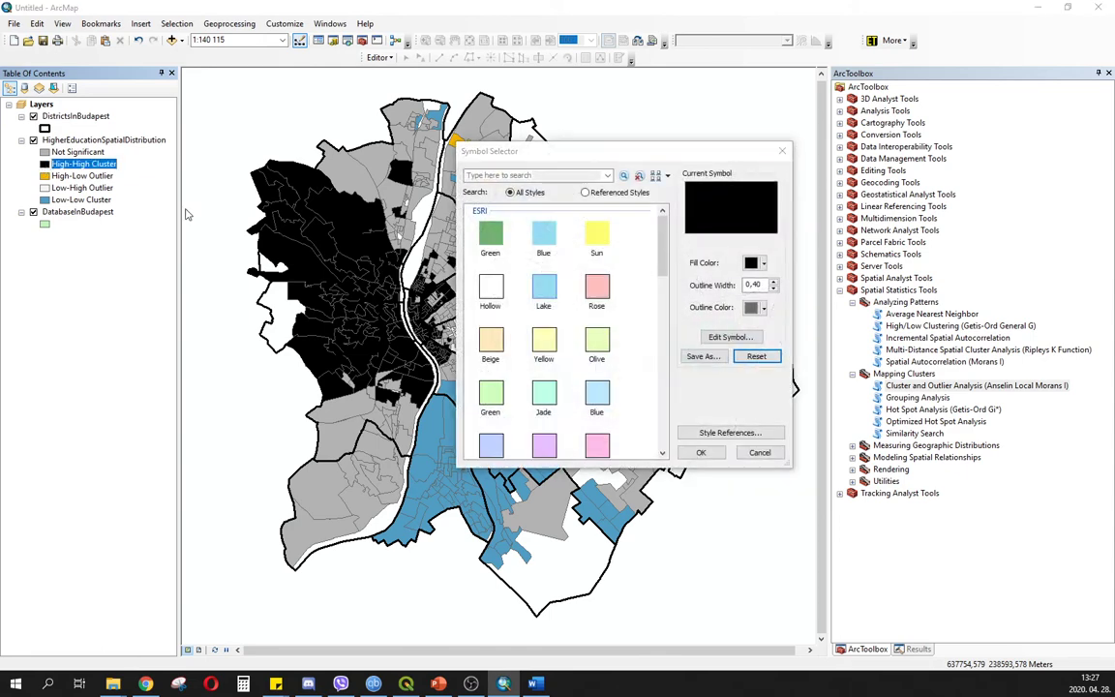
pyautogui.click(763, 263)
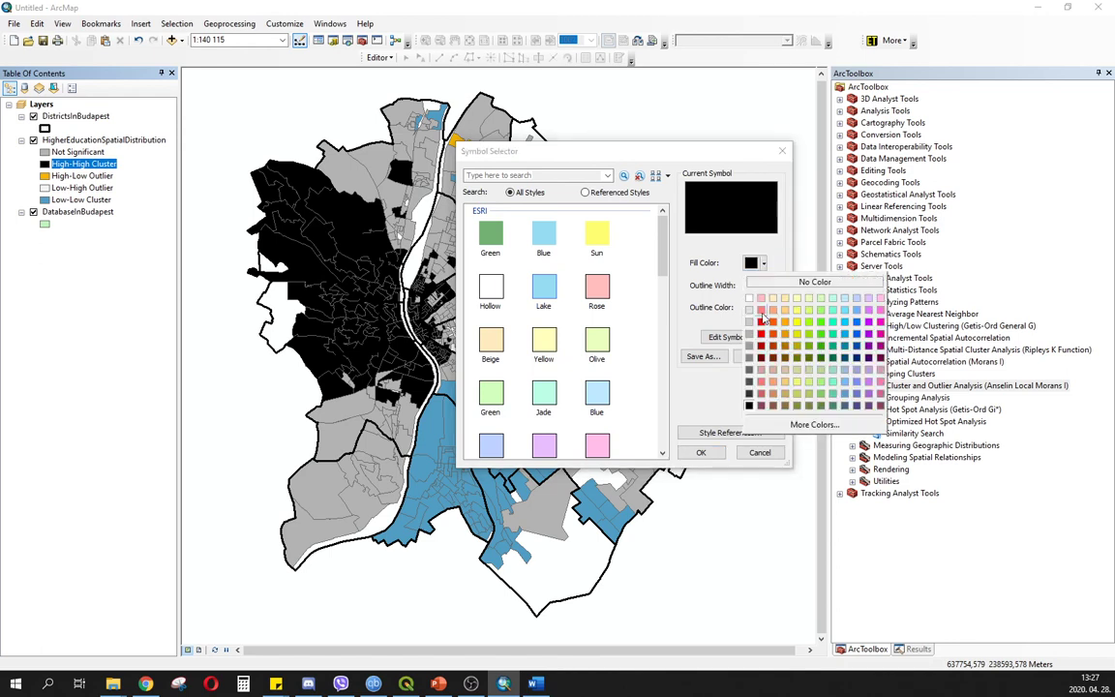
pyautogui.click(761, 315)
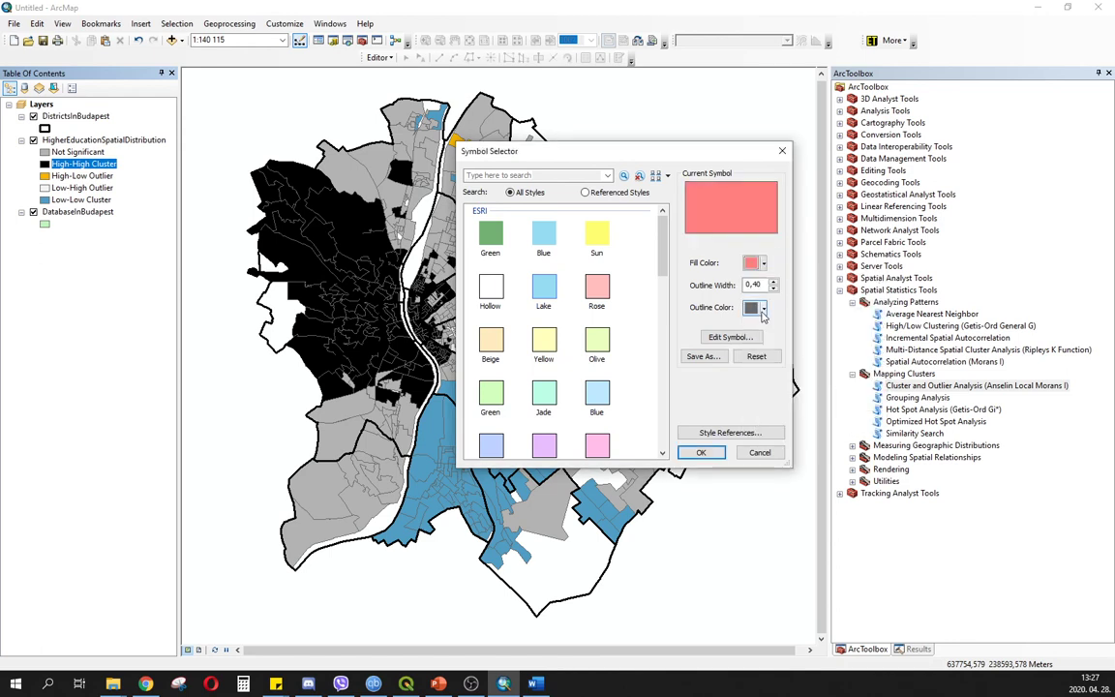
pyautogui.click(704, 452)
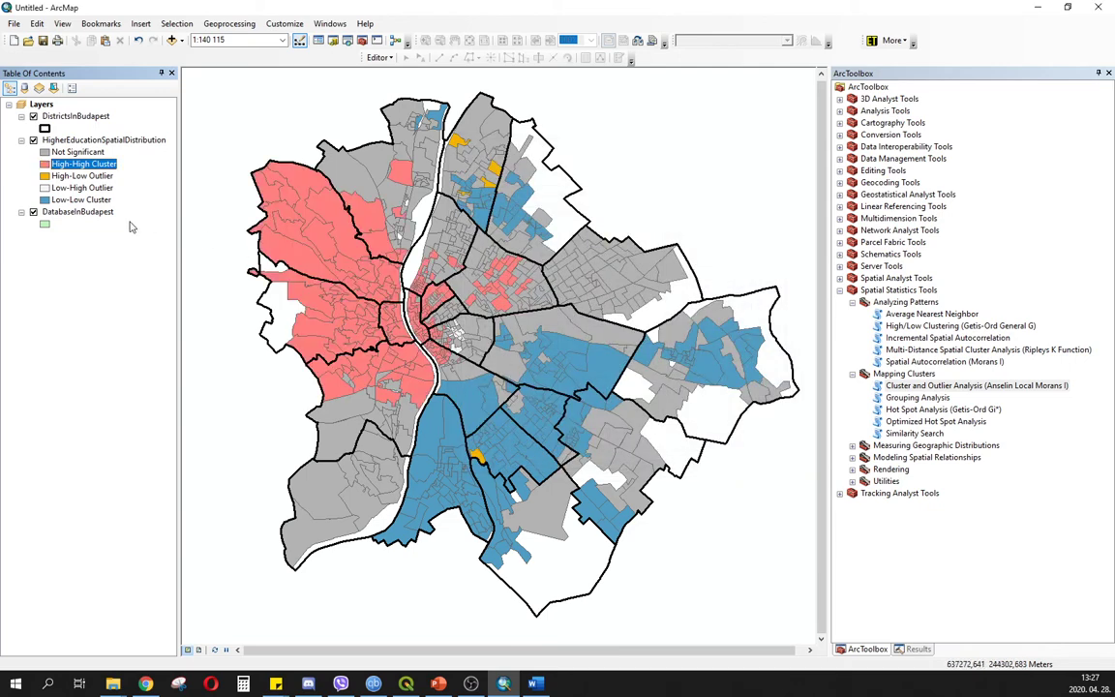
# - Change the fill colour of the High-Low Outlier class to Poinsettia Red
pyautogui.click(45, 177)
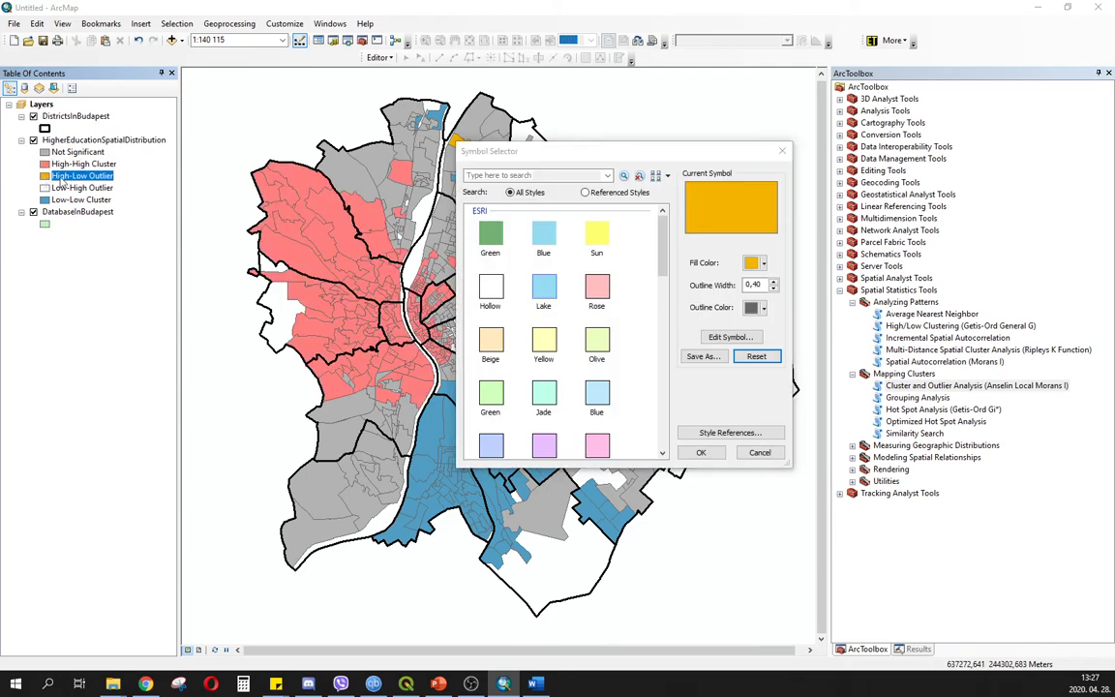
pyautogui.click(763, 263)
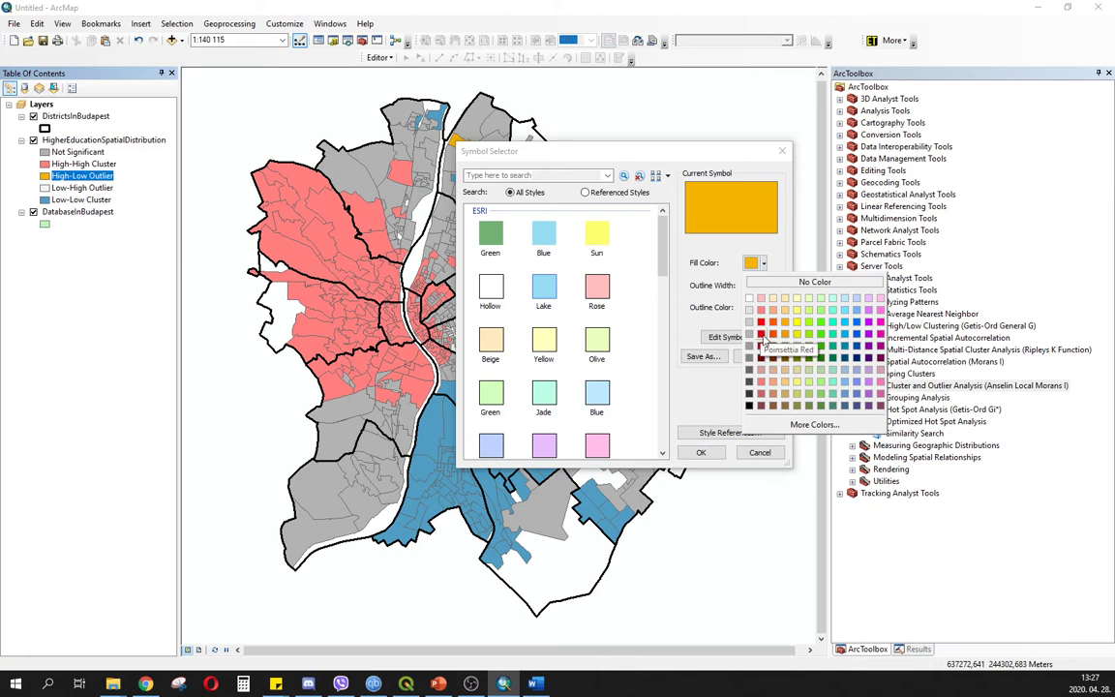
pyautogui.click(762, 336)
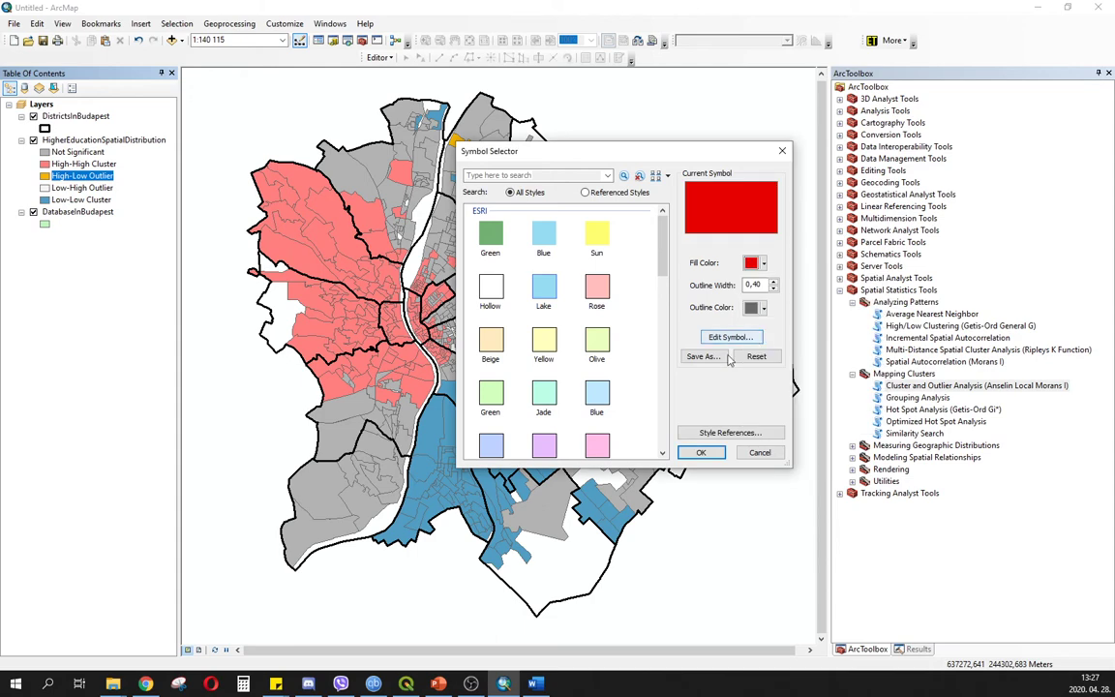
pyautogui.click(701, 452)
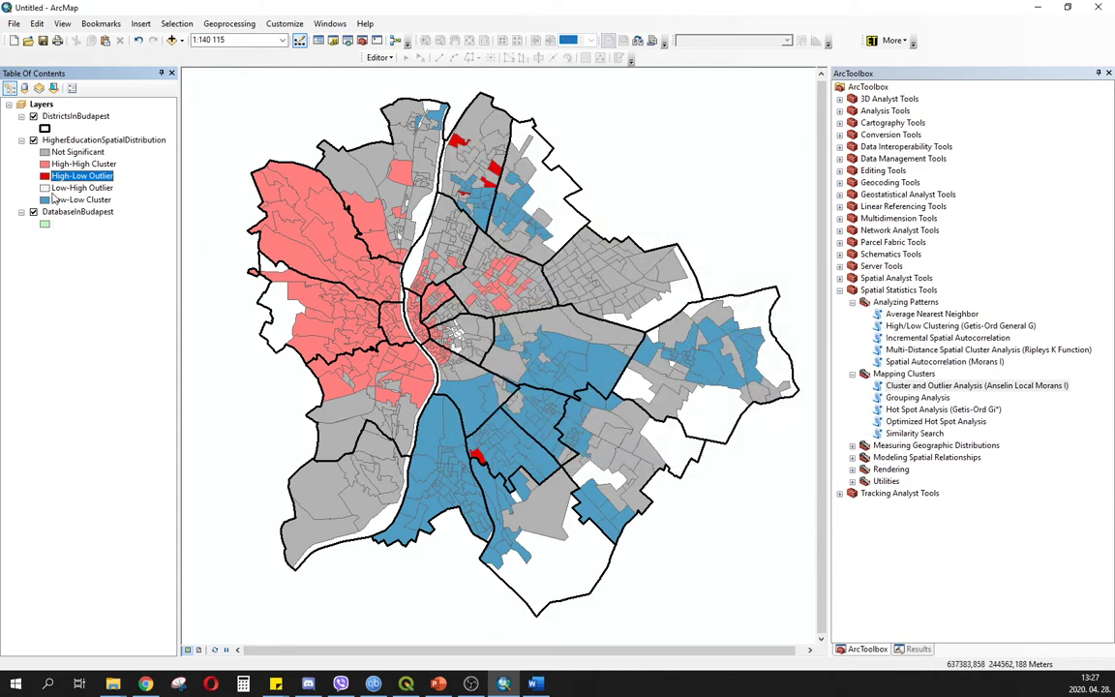
# - Change the fill colour of the Low-High Outlier class to a strong dark blue
pyautogui.click(43, 188)
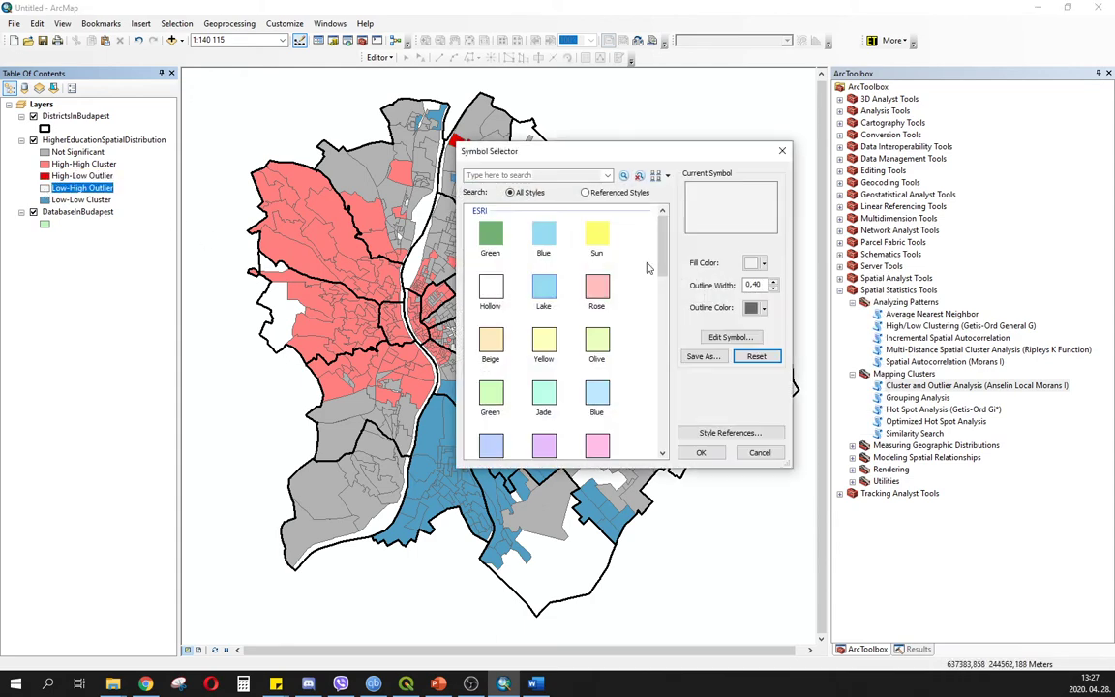
pyautogui.click(762, 263)
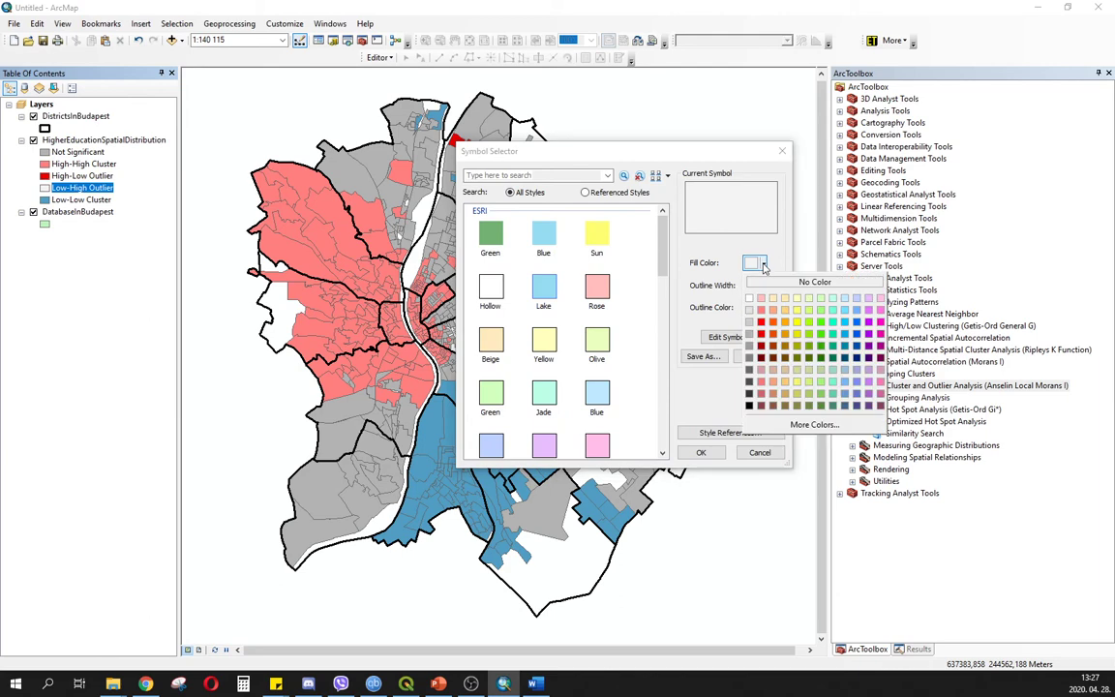
pyautogui.click(859, 340)
pyautogui.click(701, 452)
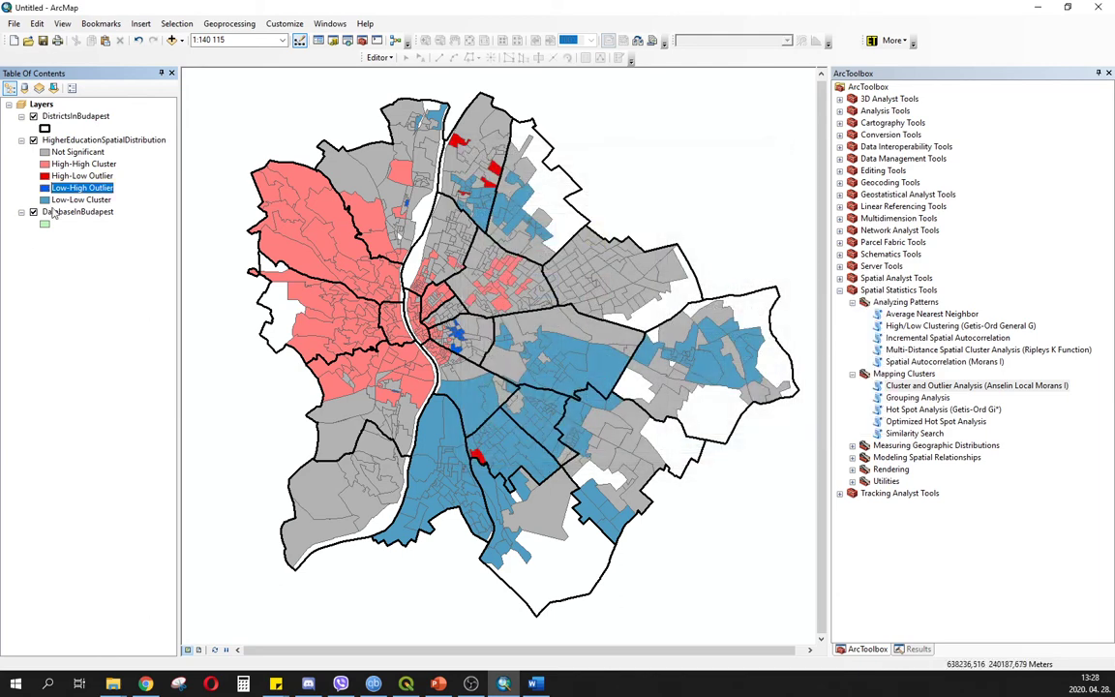
# - Change the fill colour of the Low-Low Cluster class to a medium light blue
pyautogui.click(44, 199)
pyautogui.click(762, 263)
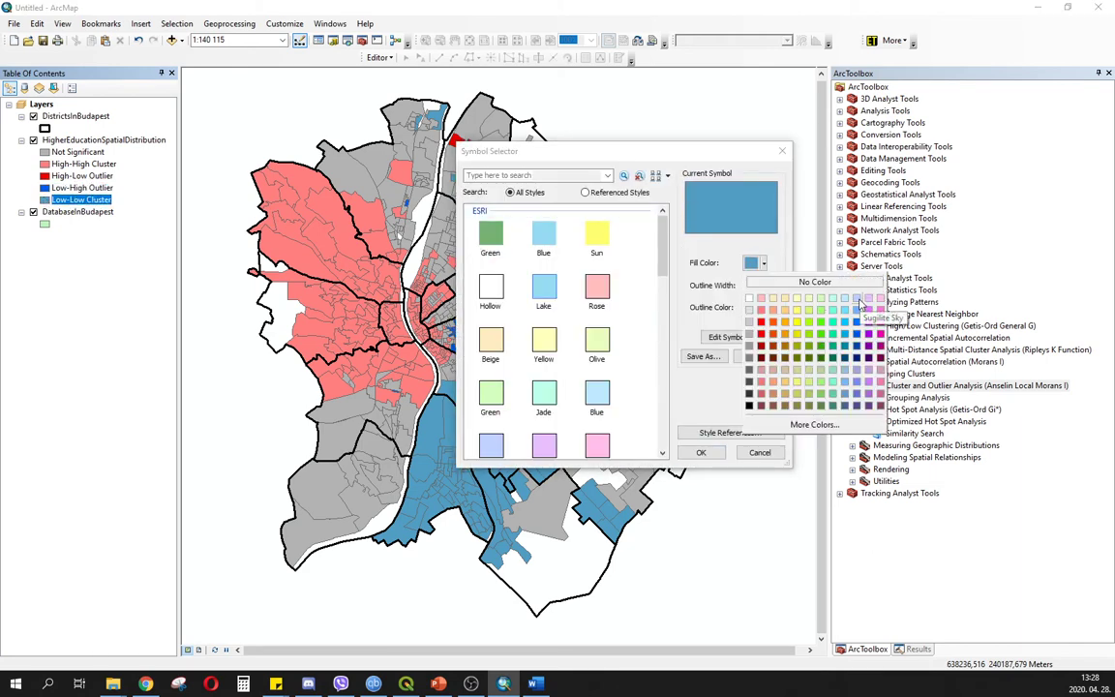
pyautogui.click(859, 303)
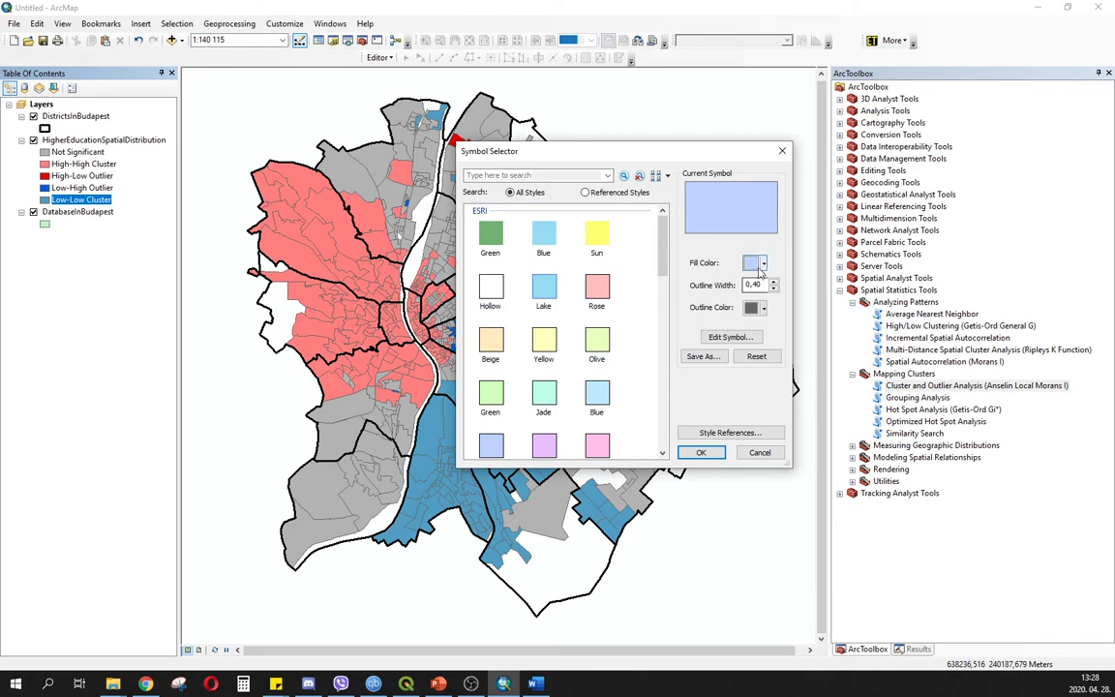
pyautogui.click(762, 263)
pyautogui.click(844, 321)
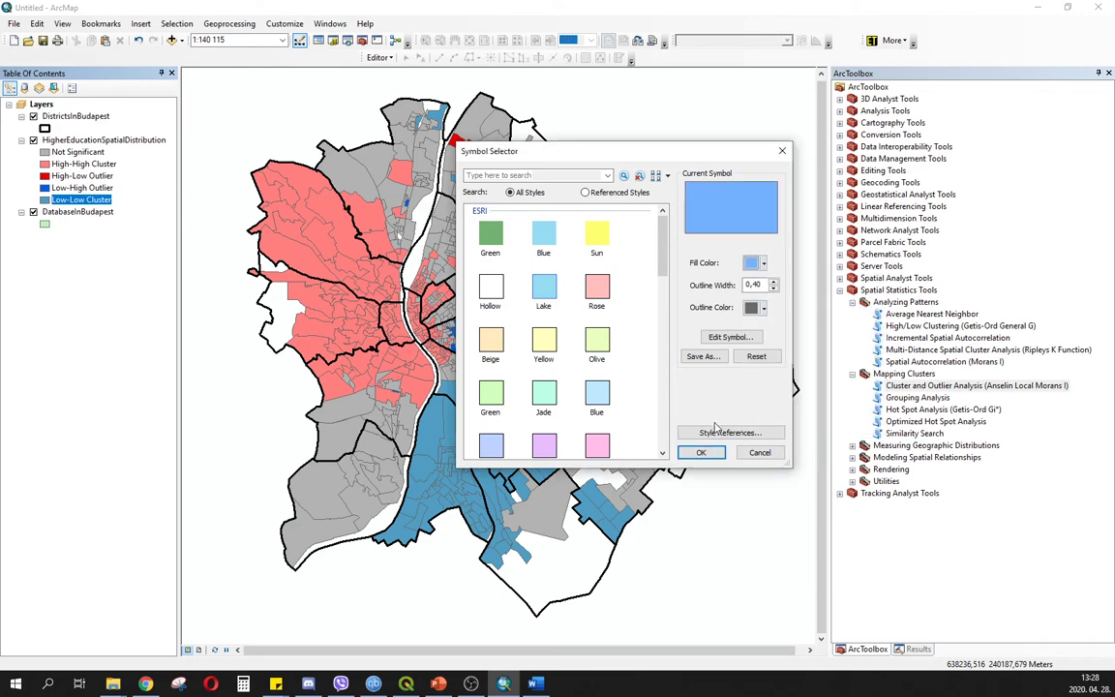
pyautogui.click(702, 453)
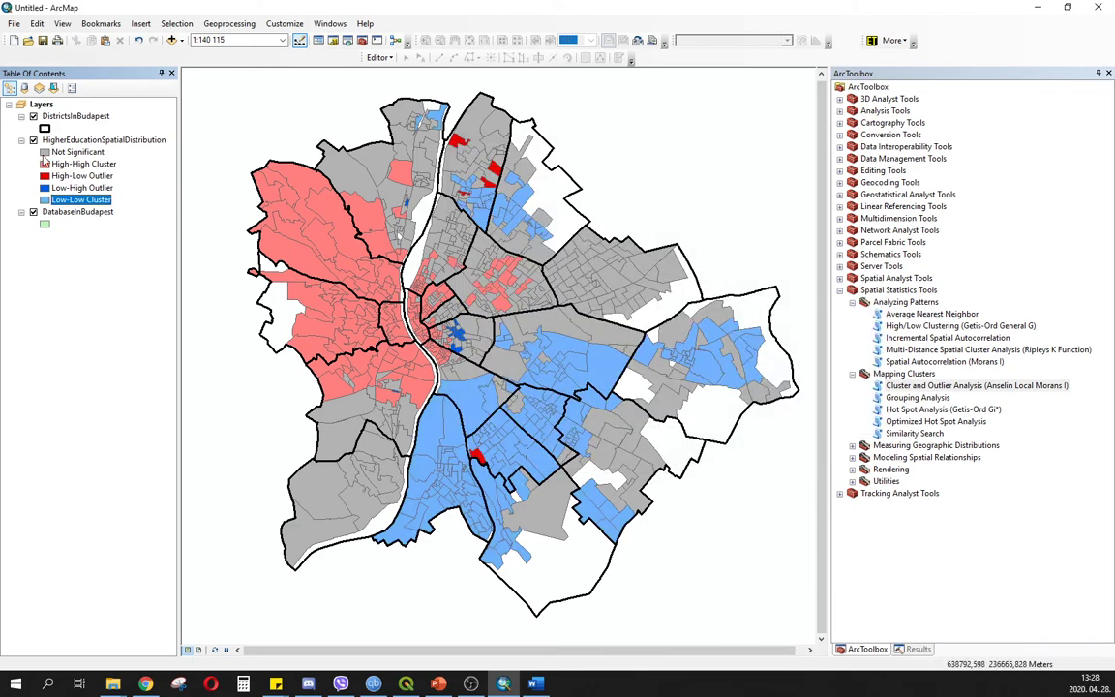
# - Change the fill colour of the Not Significant class to a very light grey
pyautogui.doubleClick(44, 152)
pyautogui.click(761, 263)
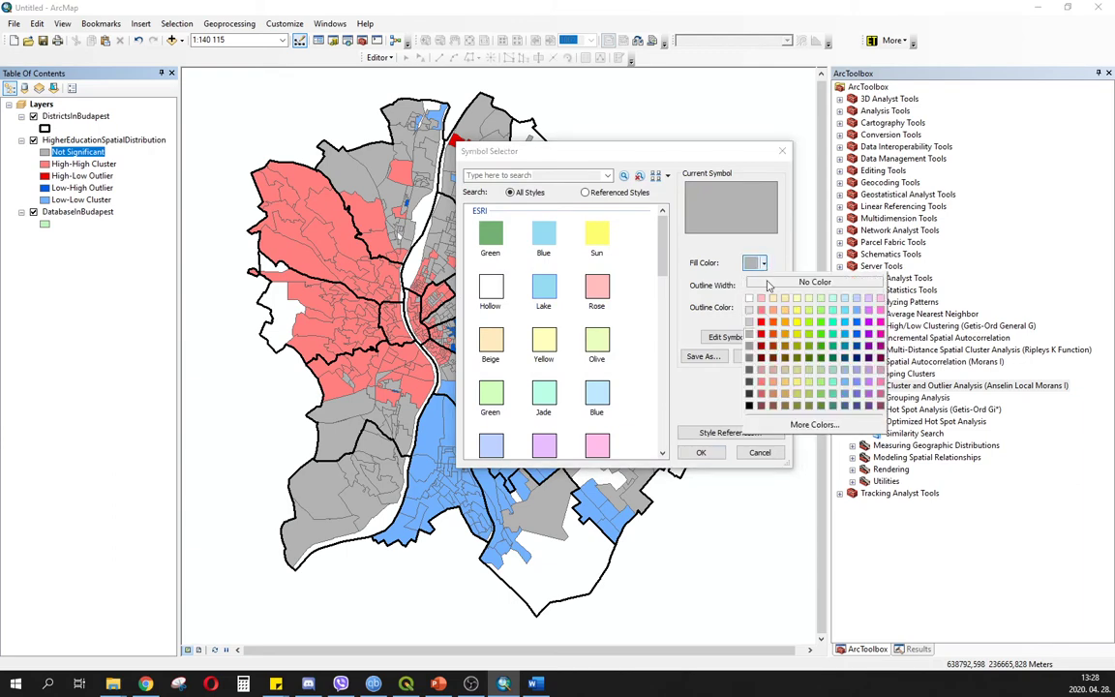
pyautogui.click(749, 316)
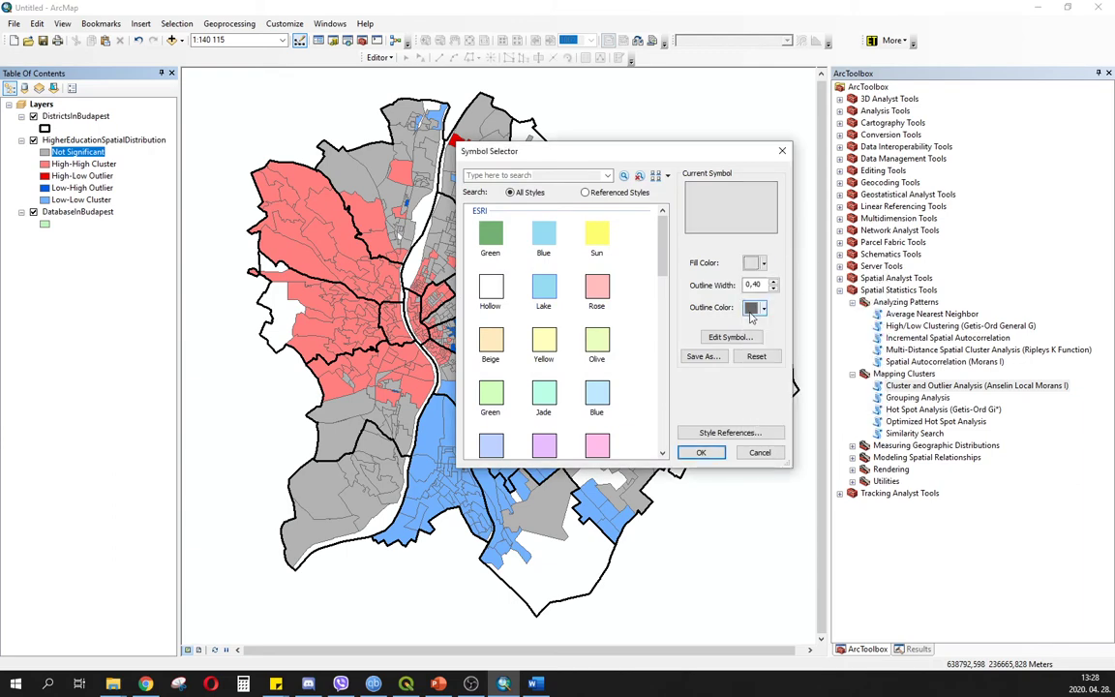
pyautogui.click(700, 451)
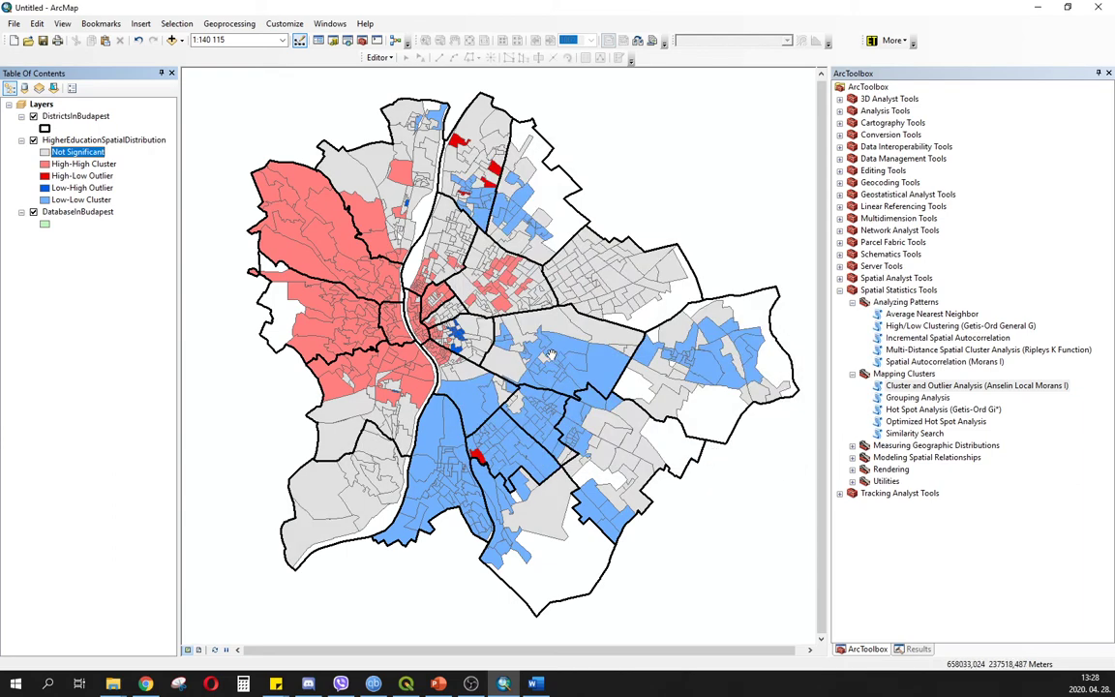
# - Examine the clusters and outliers in central and southern Budapest up close, then across the whole city at 1:150 000
pyautogui.moveTo(574, 365); pyautogui.dragTo(540, 374)
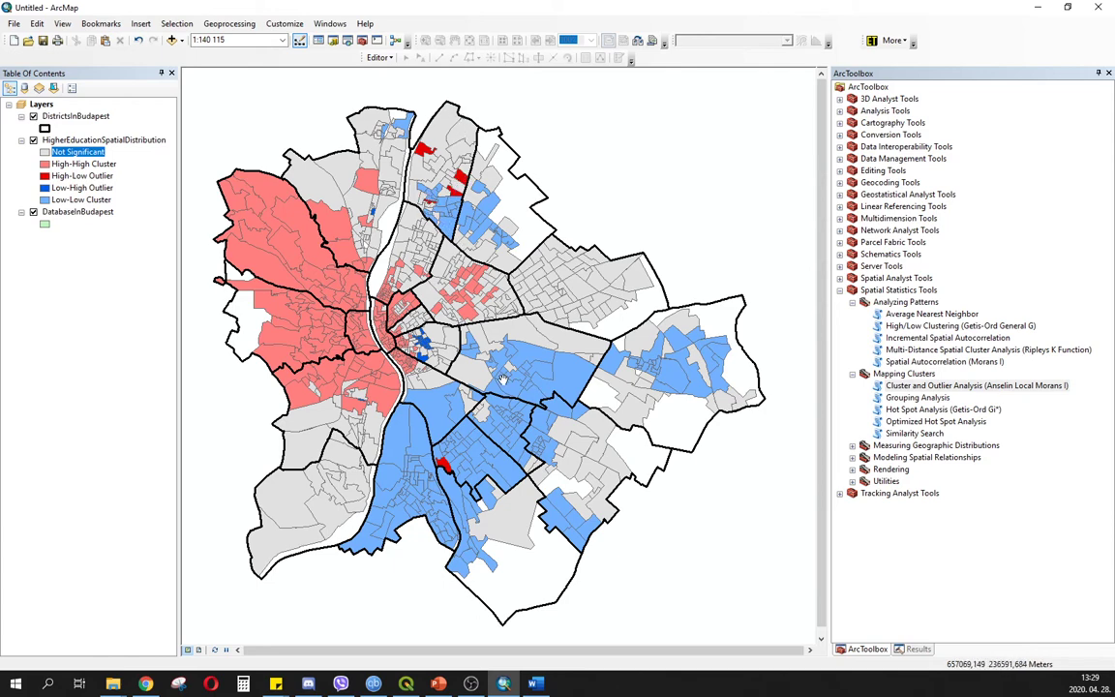
pyautogui.scroll(-4, 423, 339)
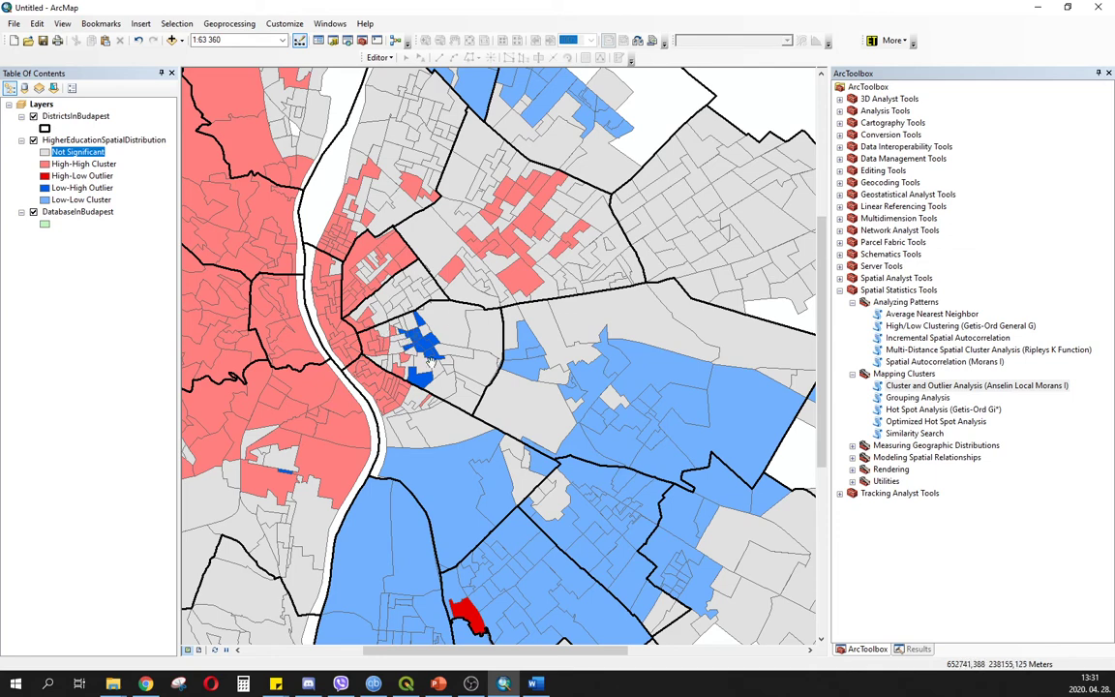
pyautogui.moveTo(449, 445); pyautogui.dragTo(437, 355)
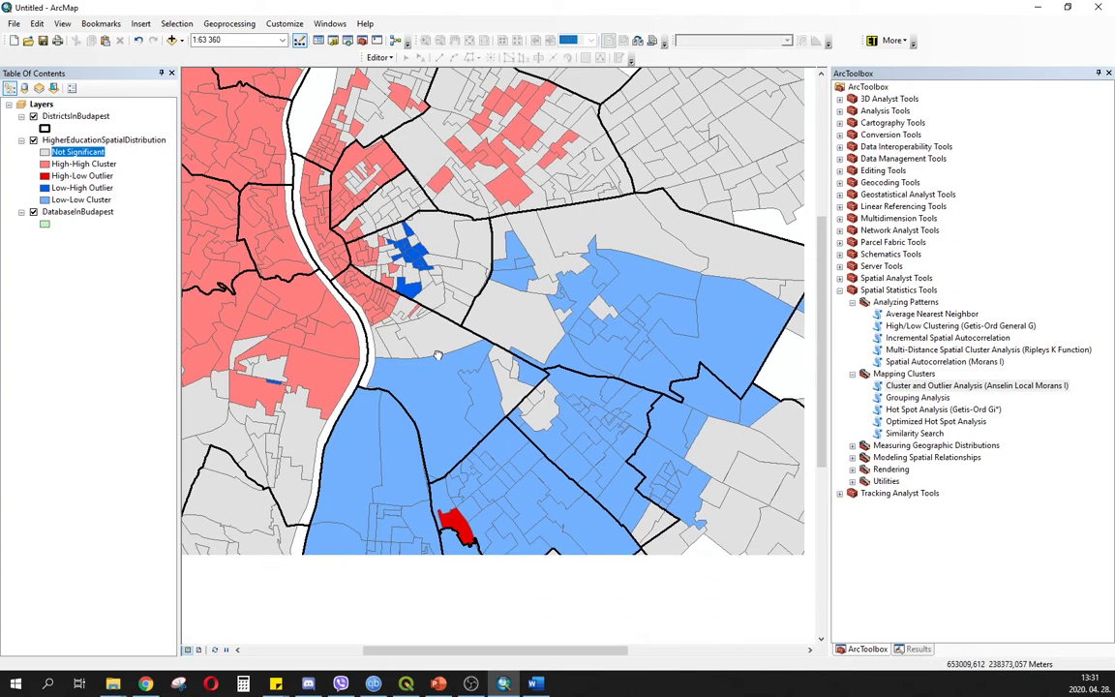
pyautogui.moveTo(467, 568); pyautogui.dragTo(418, 351)
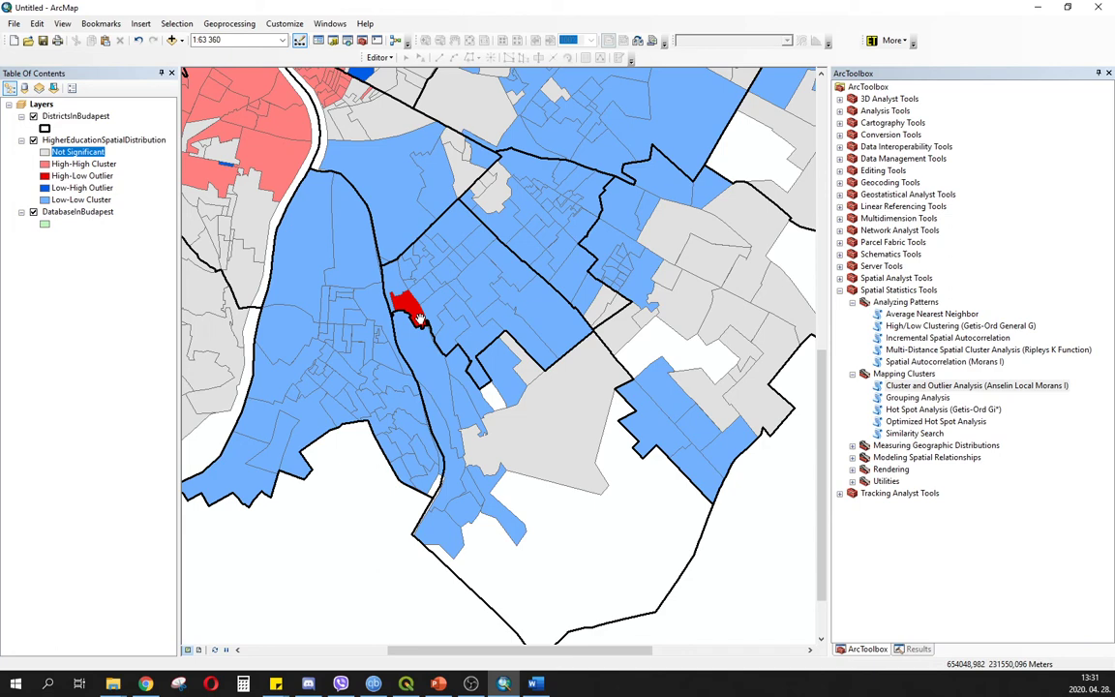
pyautogui.moveTo(419, 319); pyautogui.dragTo(419, 379)
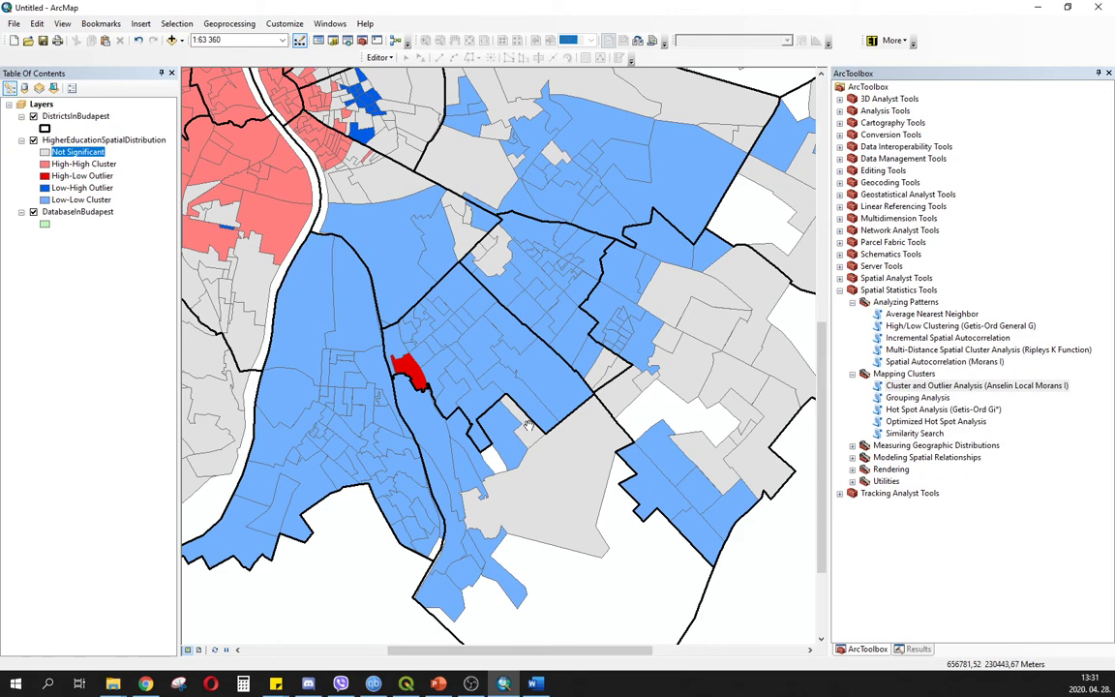
pyautogui.scroll(-3, 528, 426)
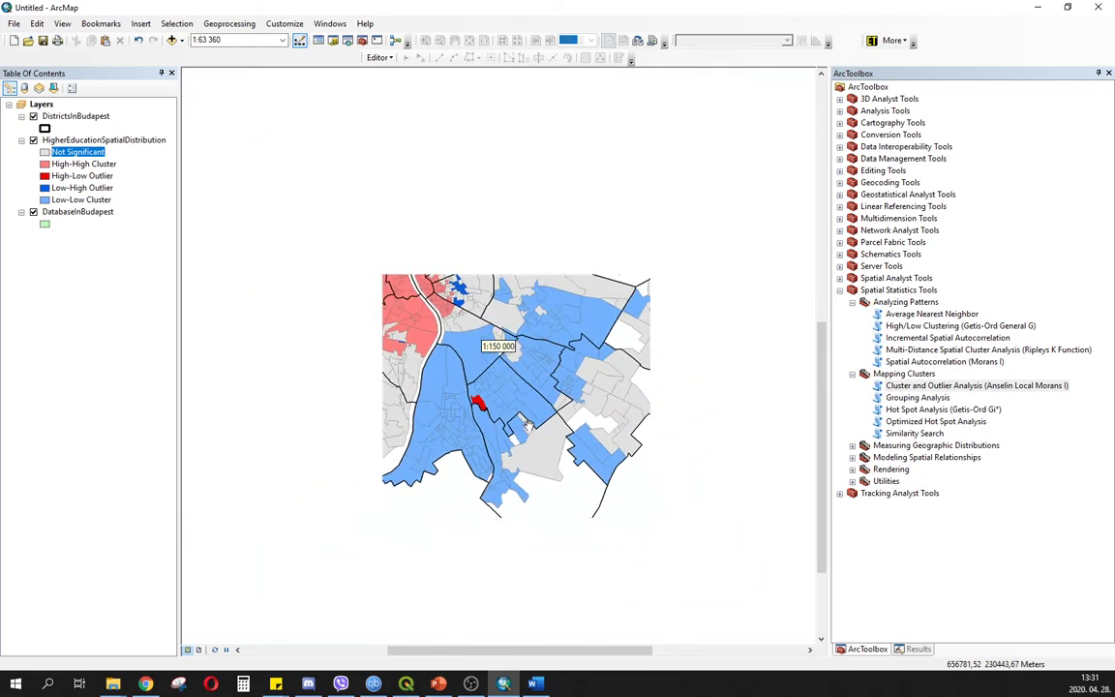
pyautogui.moveTo(549, 266); pyautogui.dragTo(547, 332)
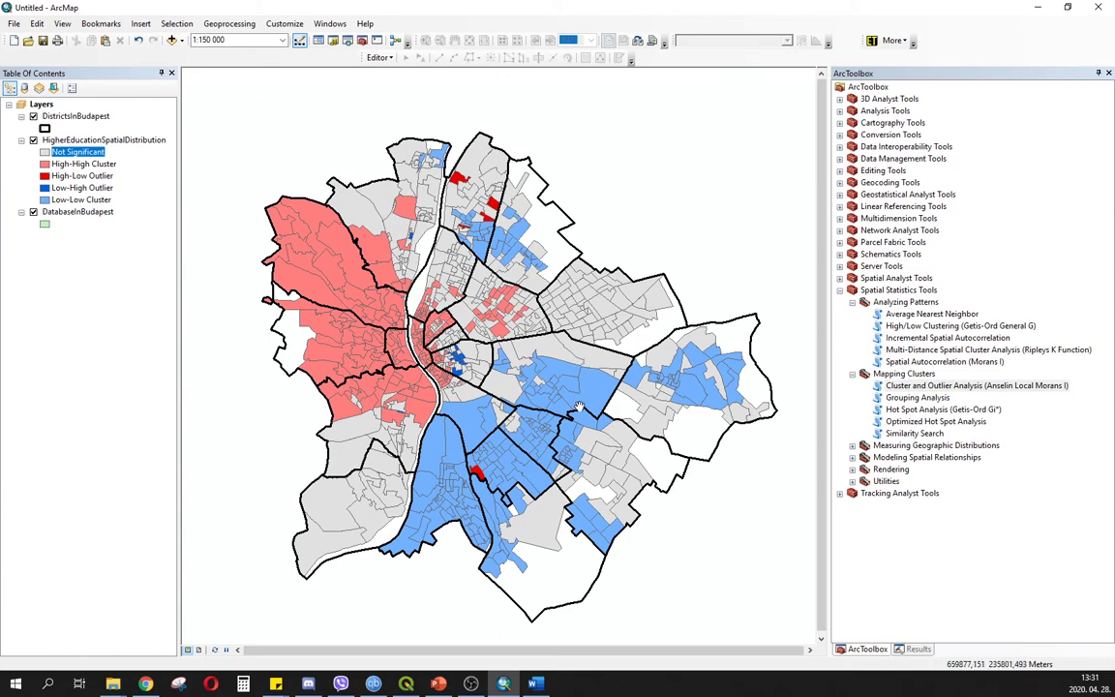
pyautogui.moveTo(577, 413); pyautogui.dragTo(558, 381)
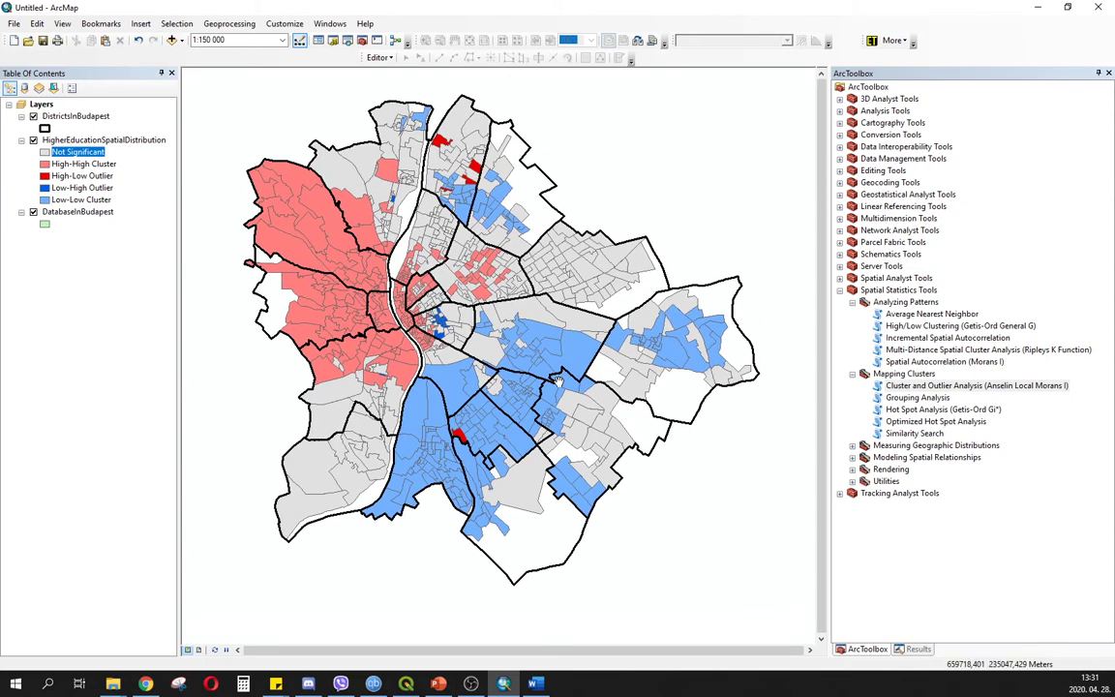